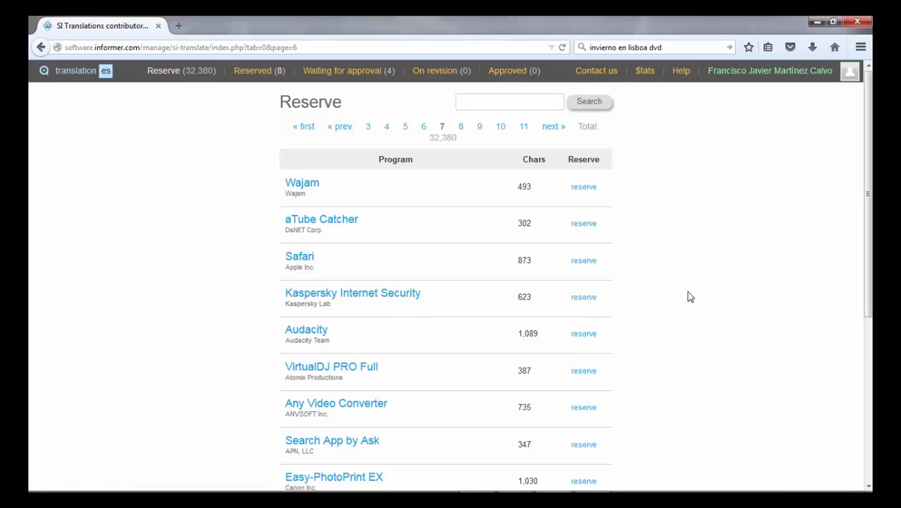
Step: Open the Audacity review, look through its text and payment amount, and reserve it for translation
click(314, 336)
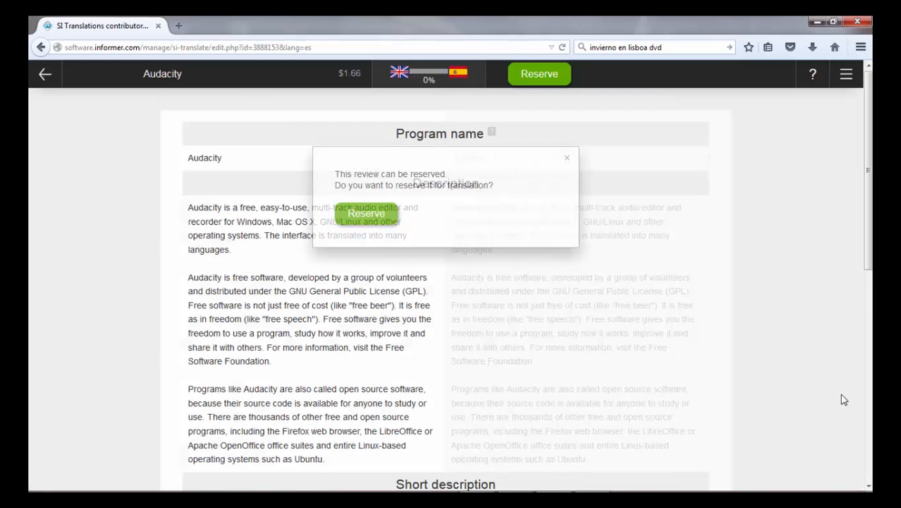
click(867, 430)
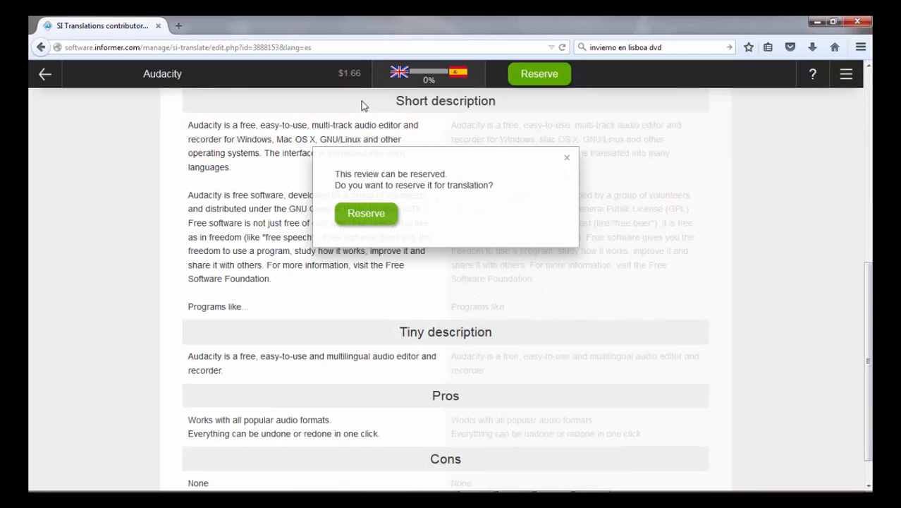
mouse_move(358, 94)
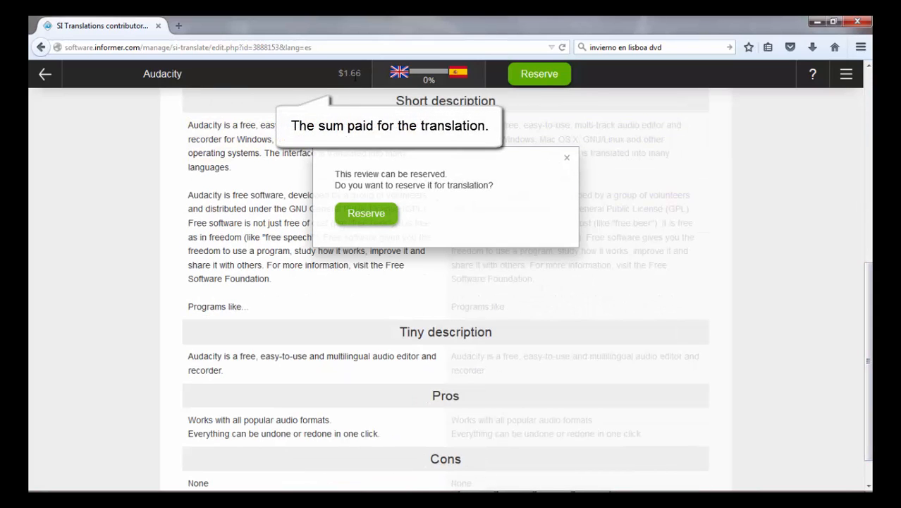
mouse_move(356, 77)
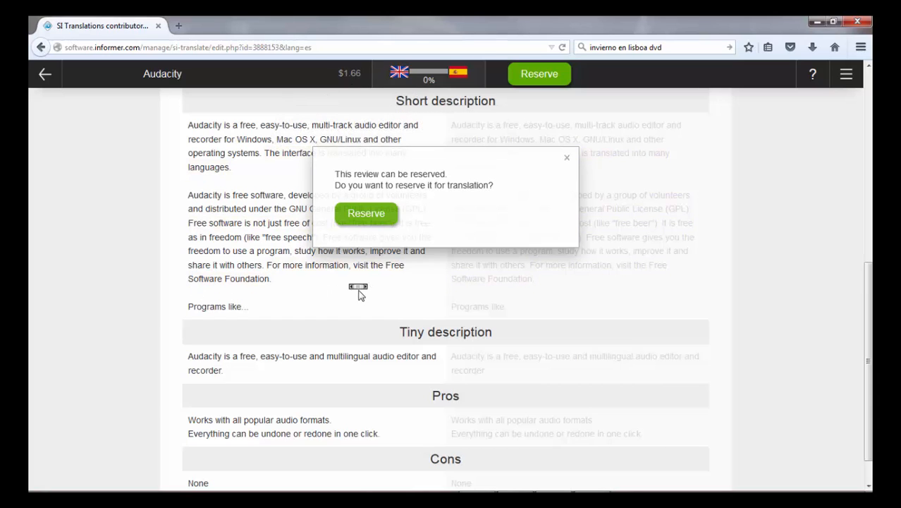
click(373, 218)
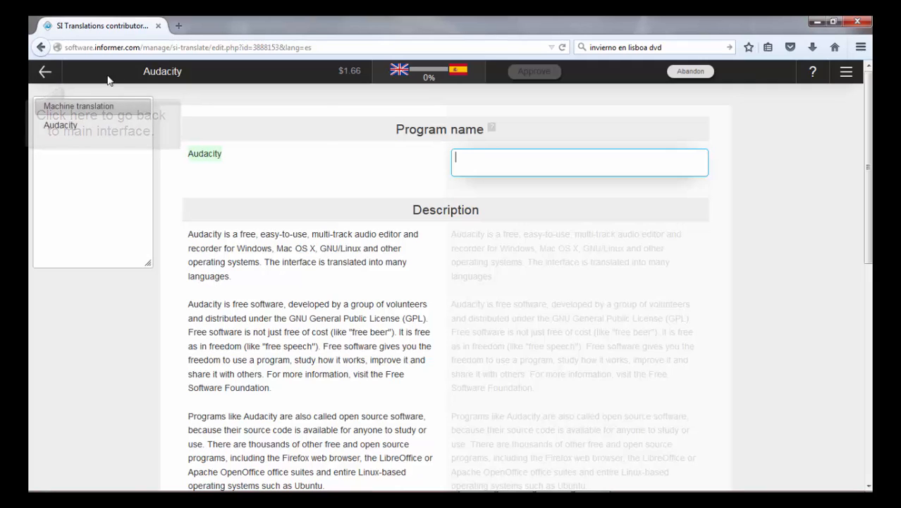
Step: View Audacity's program page on the Software Informer site and return to the translation form
click(165, 73)
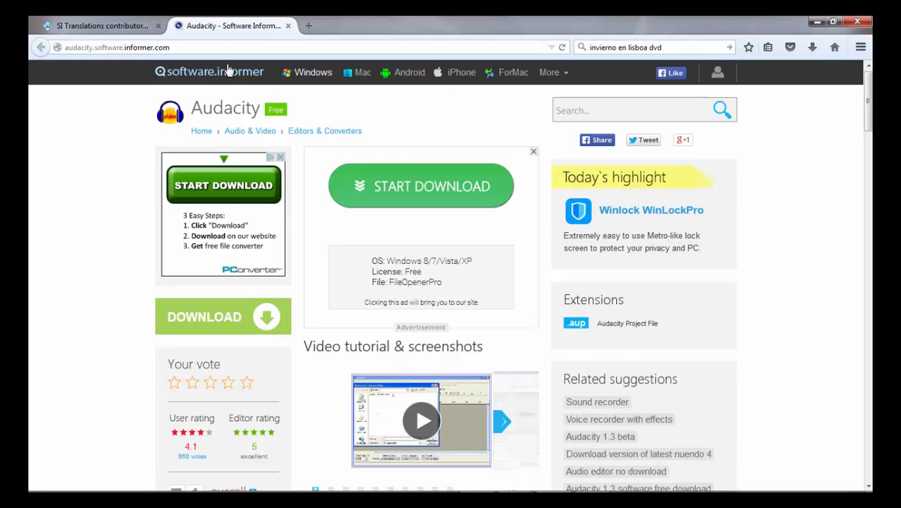
click(288, 25)
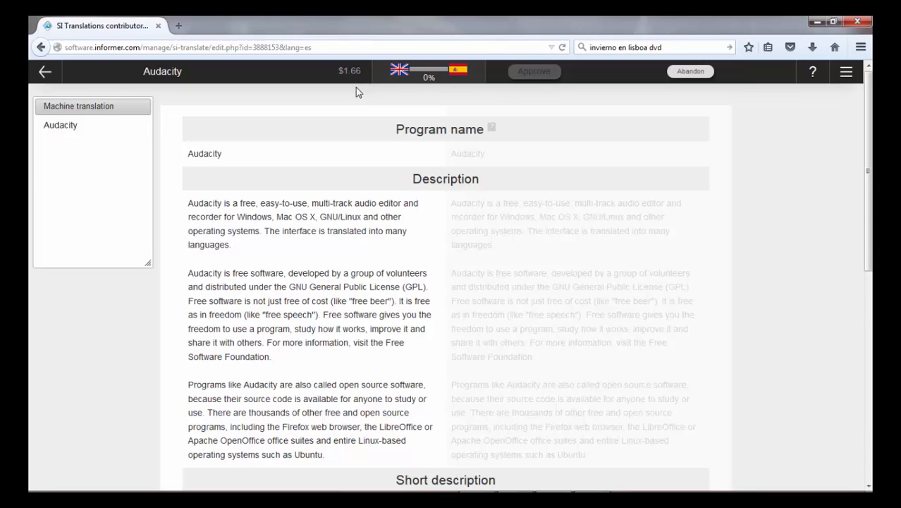
Step: Review the keyboard shortcuts and read through the advanced Interface Guide as far as the Frequently Asked Questions, closing it when done
mouse_move(438, 80)
click(812, 73)
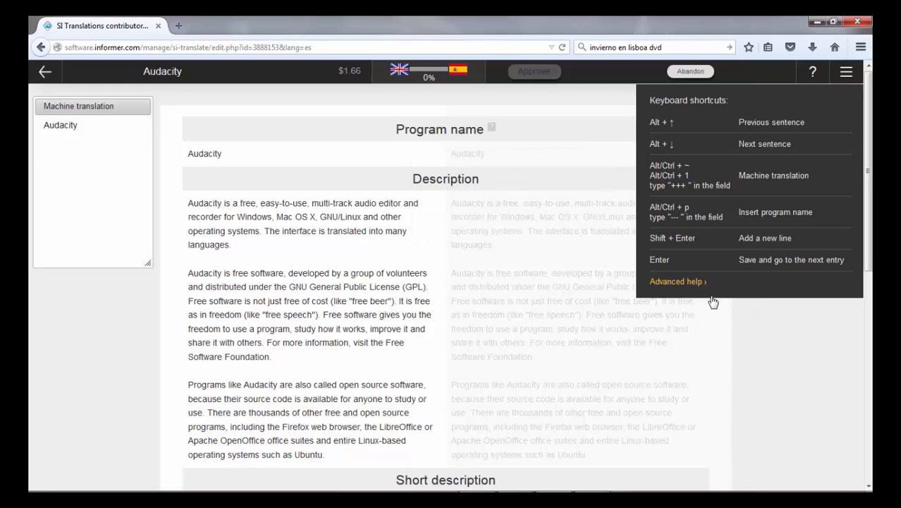
click(694, 282)
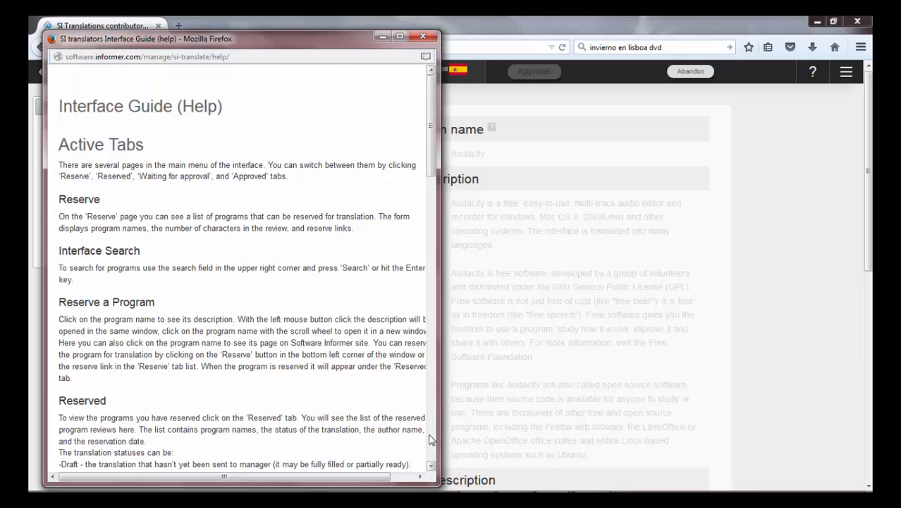
scroll(433, 439, down, 10)
scroll(432, 439, down, 10)
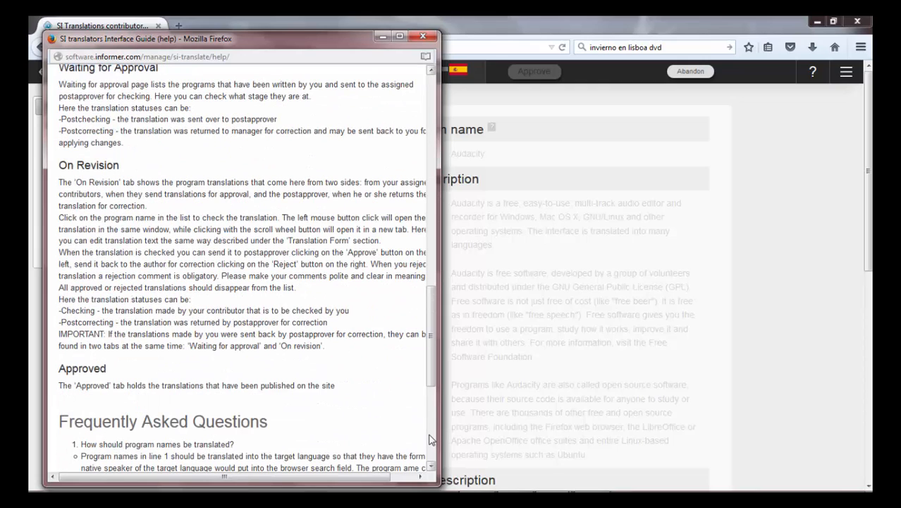
click(425, 39)
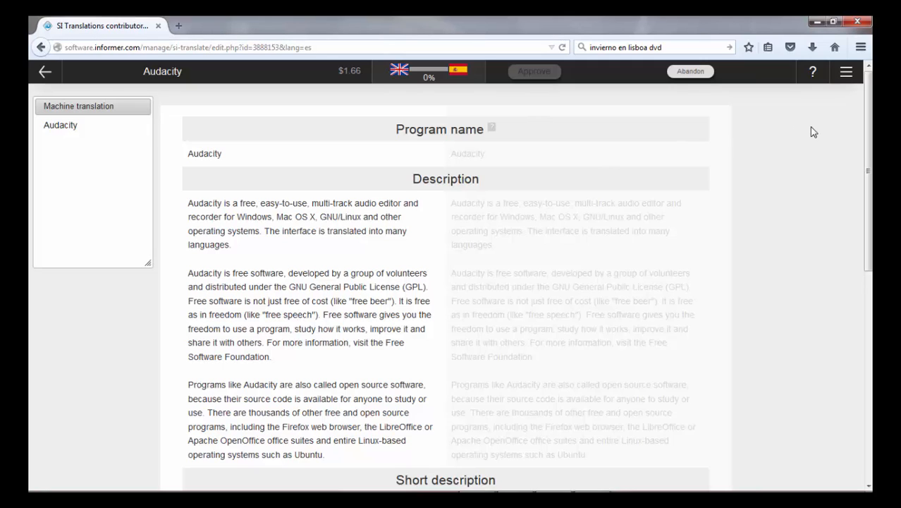
Step: Show the main interface's navigation bar above the translation form and hide it again
click(847, 79)
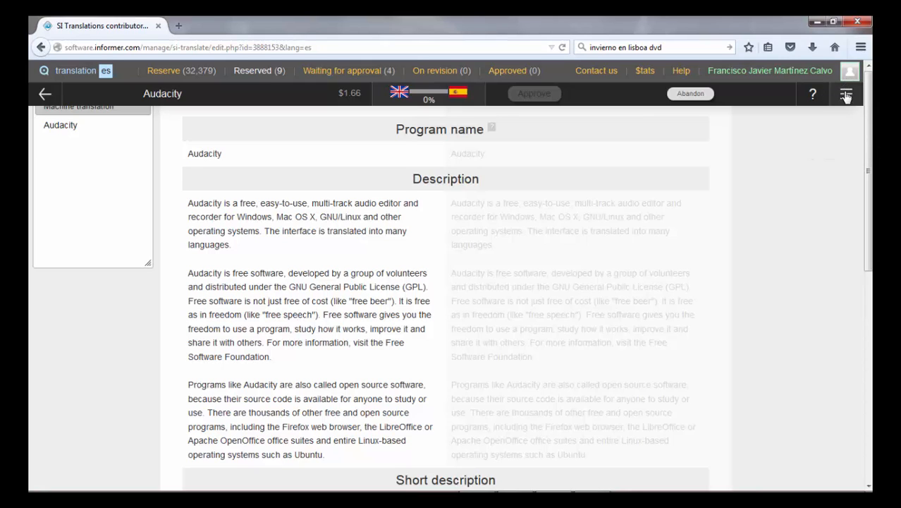
click(846, 93)
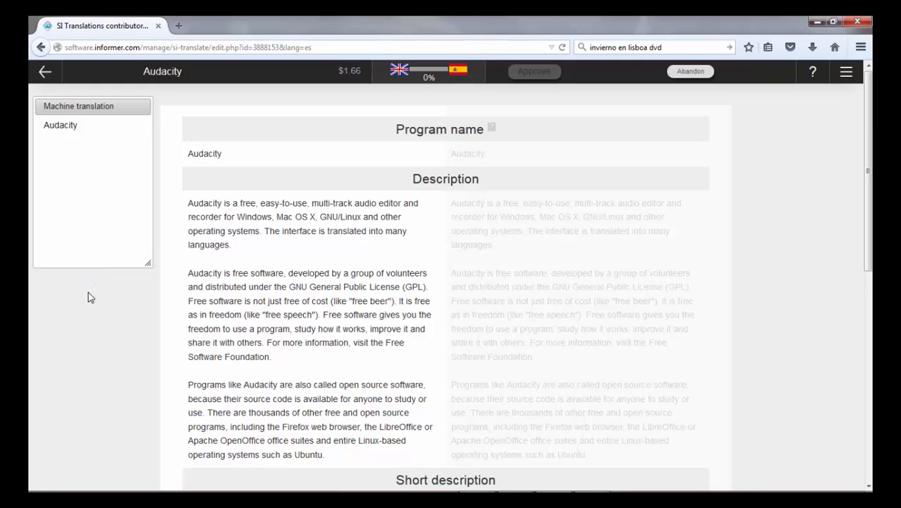
Step: Make the Machine translation box slightly shorter and reposition it beside the review text
mouse_move(144, 254)
mouse_down()
mouse_move(120, 171)
mouse_move(147, 248)
mouse_up()
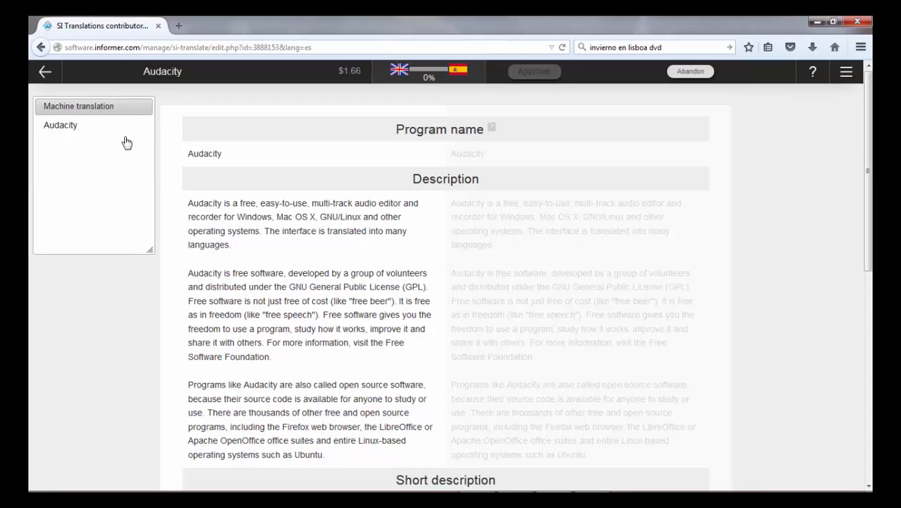
drag(122, 110, 146, 124)
drag(188, 154, 122, 111)
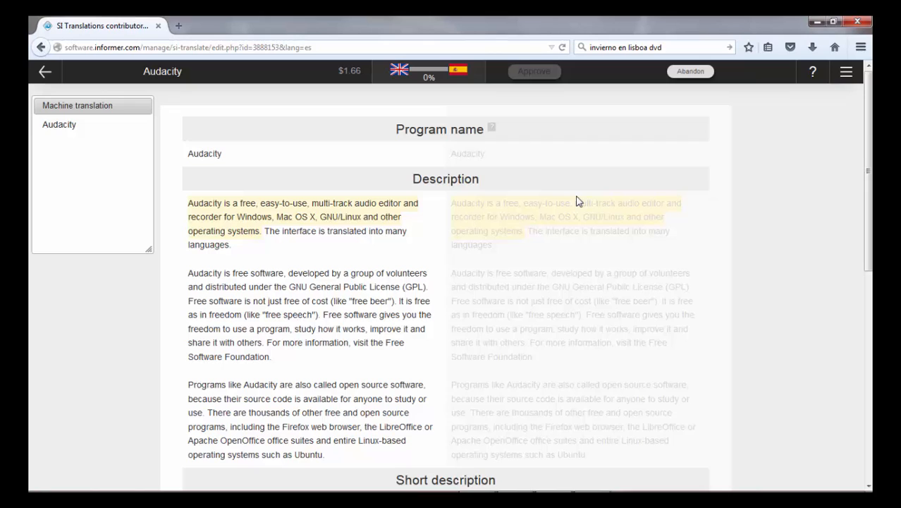
Step: Enter "Audacity" as the translated program name and save it
click(473, 154)
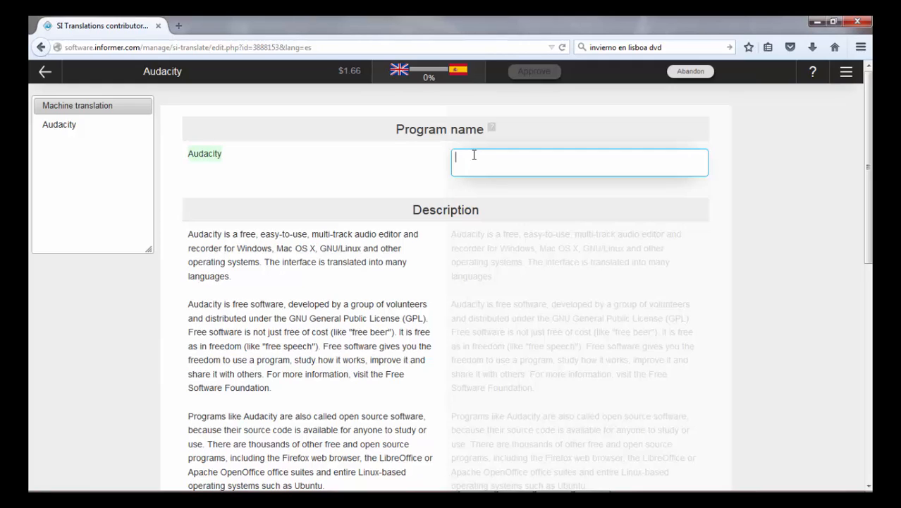
text(Audacity)
key(Tab)
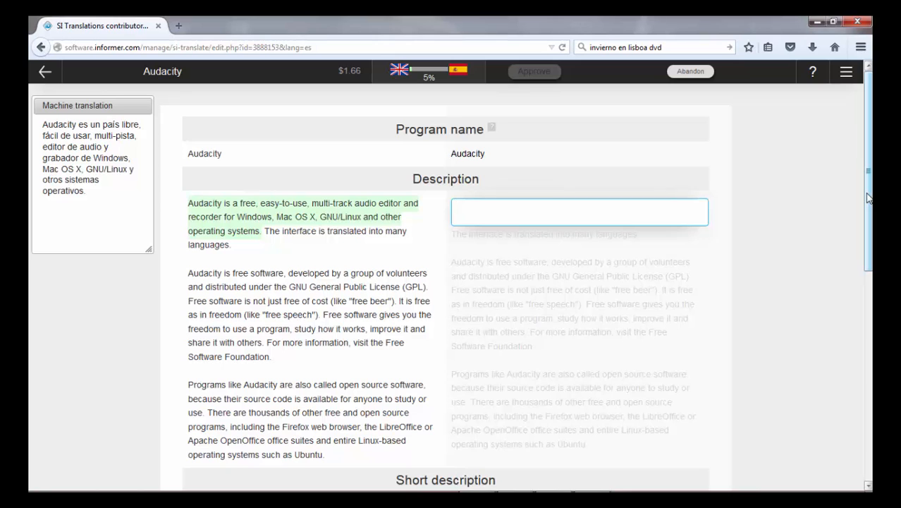
Step: Try inserting the machine translation for the first Description sentence, and clear the inserted text
drag(868, 198, 868, 243)
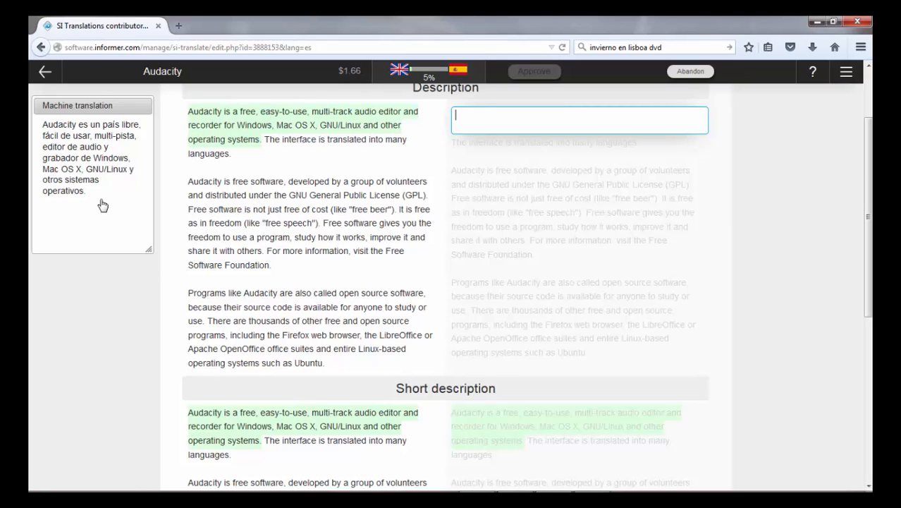
key(ctrl+v)
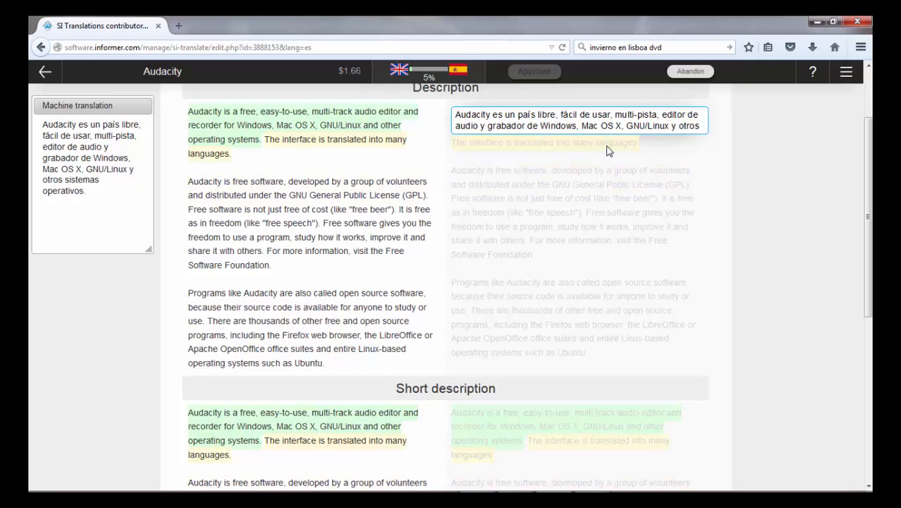
triple_click(599, 119)
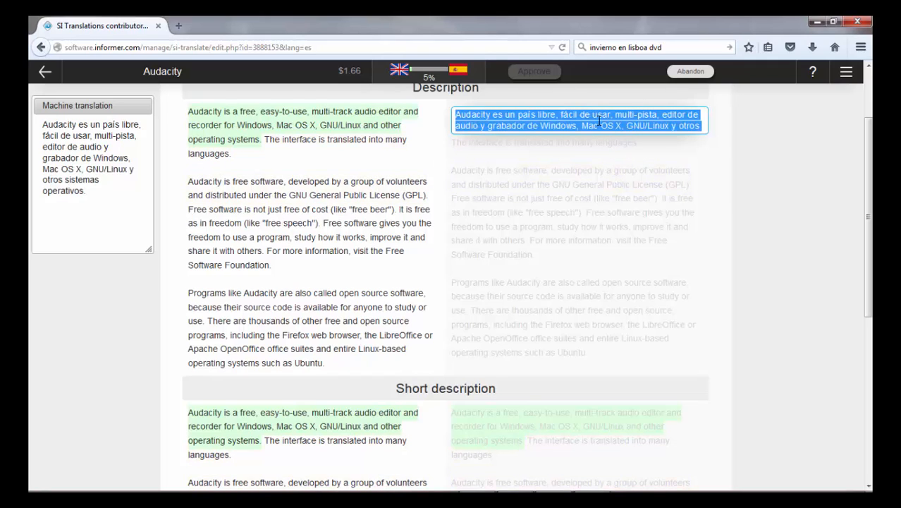
key(BackSpace)
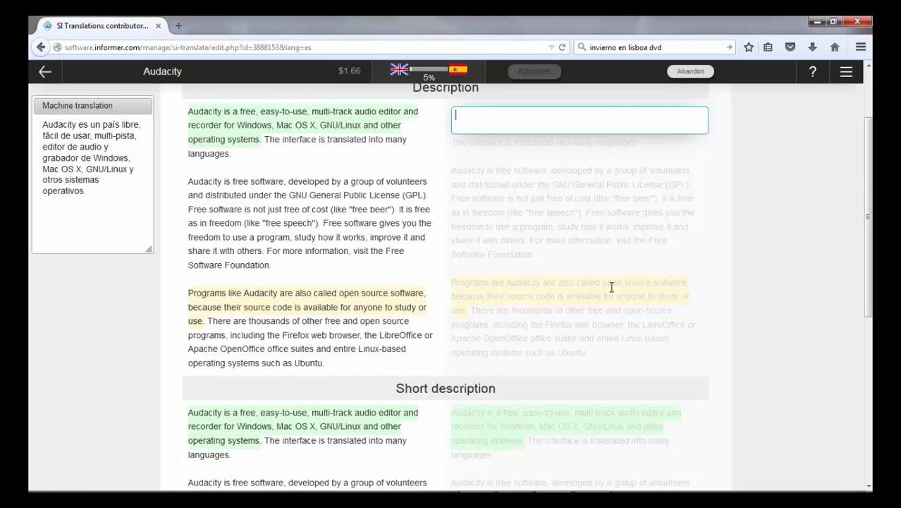
Step: Translate the first Description sentence as "Audacity es un editor y grabador de audio gratuito, fácil de usar, multipista, para Windows, Mac OS, GNU/Linux y otros sistemas operativos."
scroll(611, 287, up, 2)
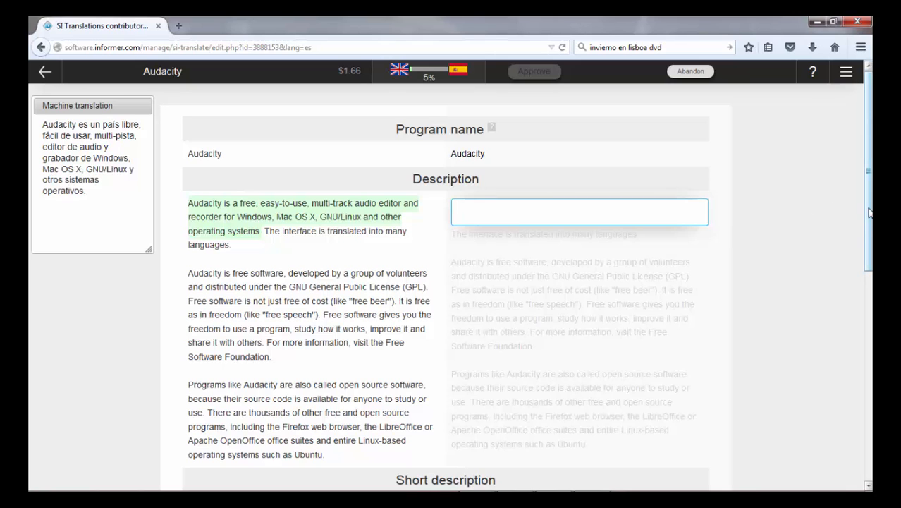
drag(869, 211, 869, 253)
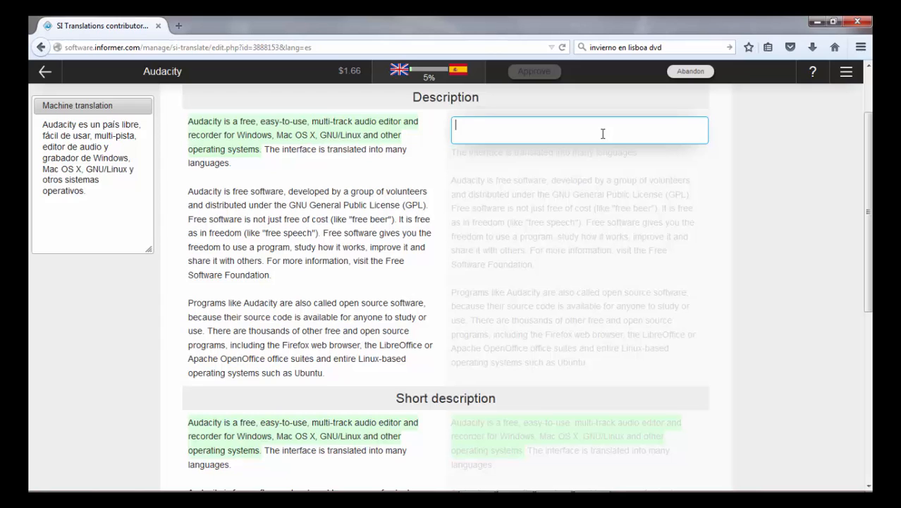
text(Audacity)
text(es un edito)
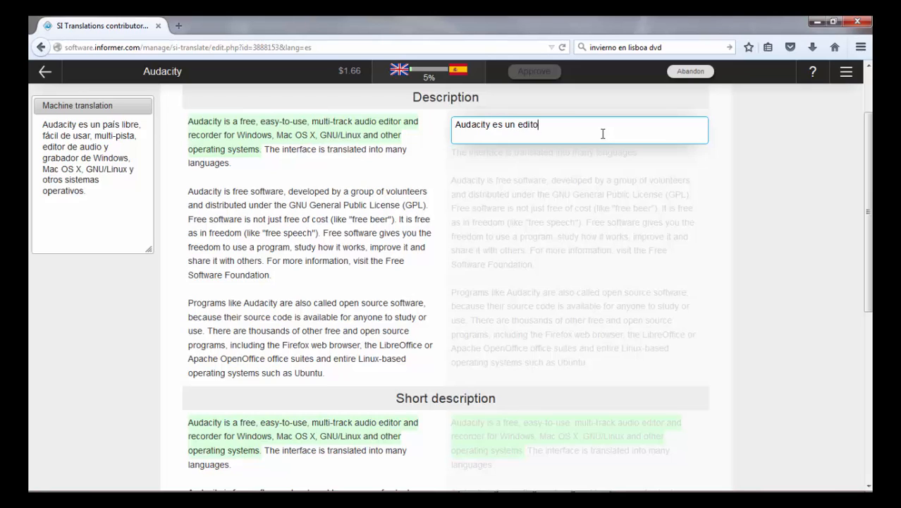
text(r y grabador de audio gratuito)
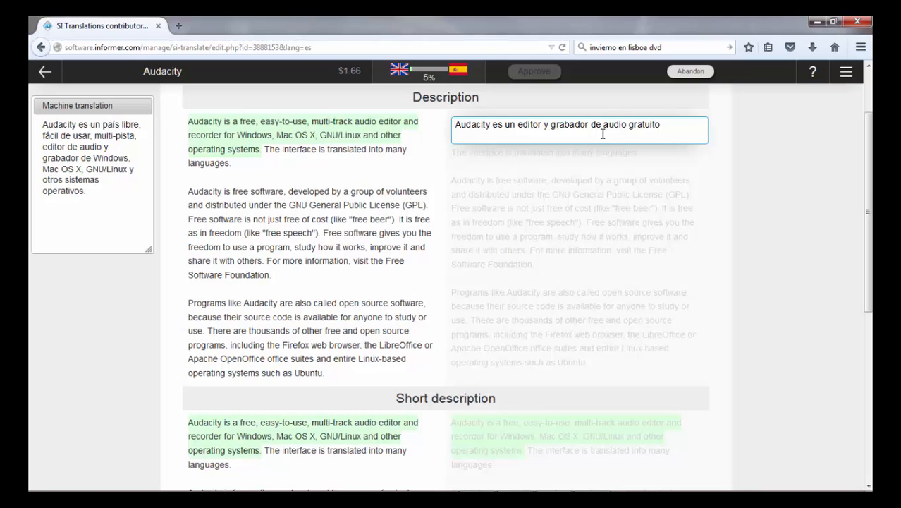
text(, fácil)
key(BackSpace)
key(BackSpace)
text(cil de usar)
key(BackSpace)
text(, multipl)
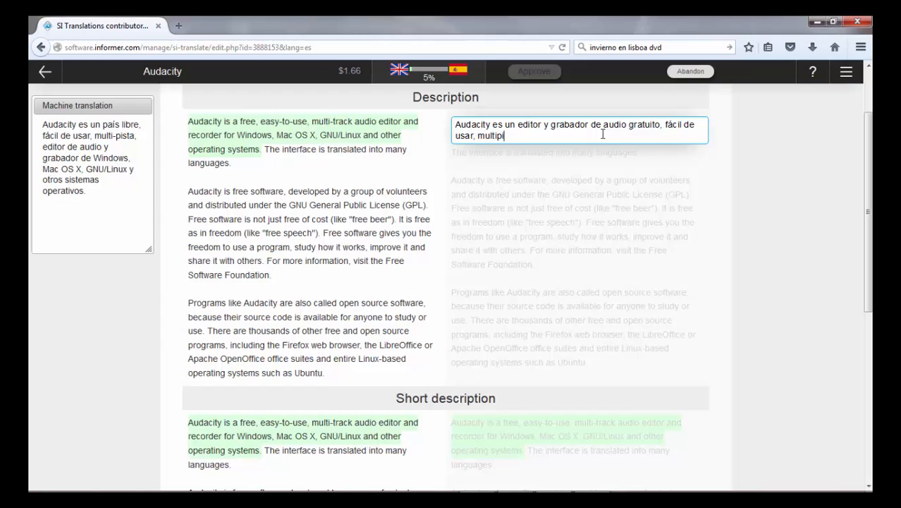
text(sta, para Windows, M)
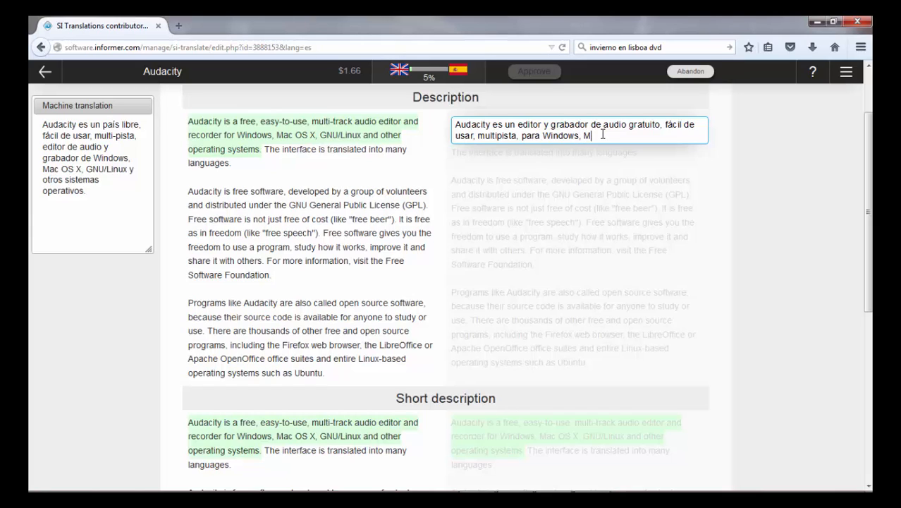
text(AC)
key(BackSpace)
key(BackSpace)
text(ac OS, GNU/Linux)
text(y otros )
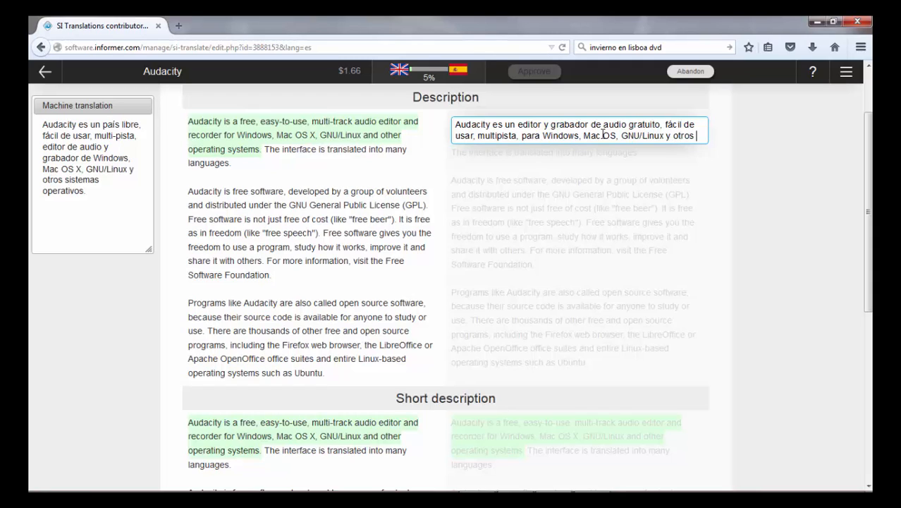
text(sistema)
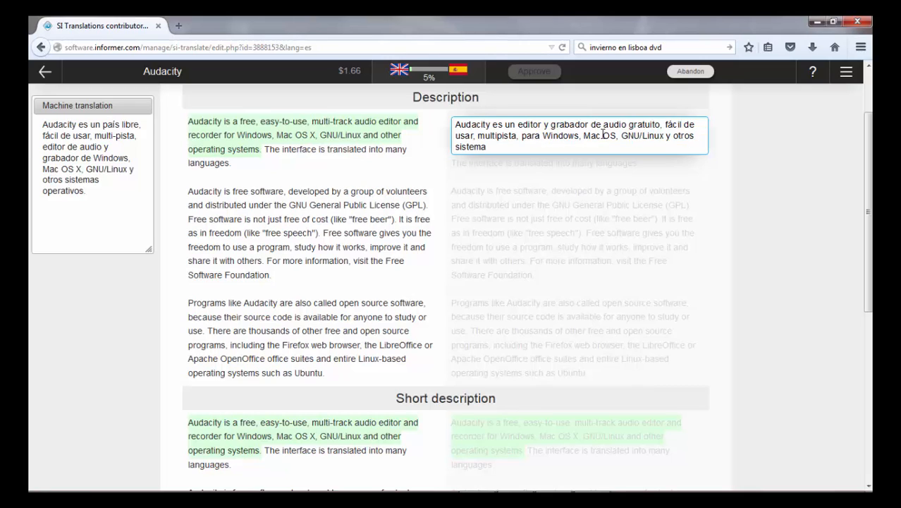
text(s operativos)
key(BackSpace)
key(Return)
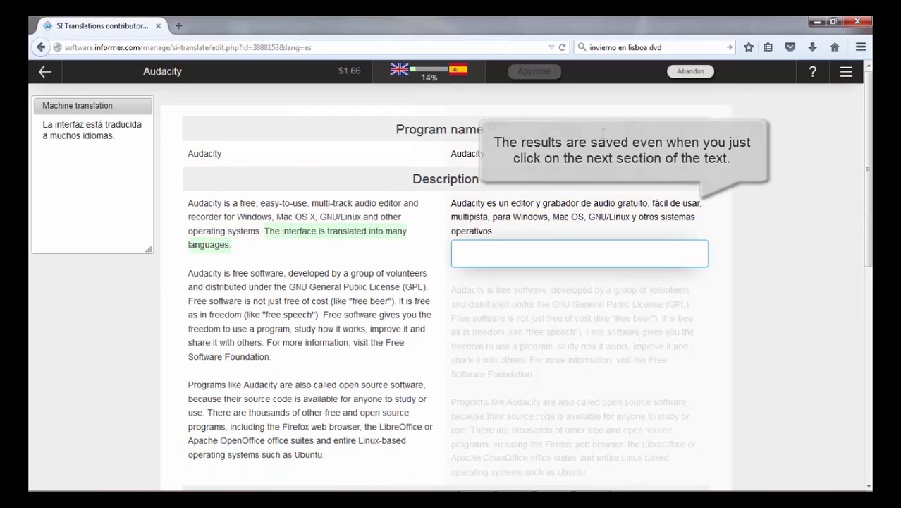
Step: Translate the second Description sentence as "La interfaz está traducida a múltiples idiomas." and save it
text(La interfa)
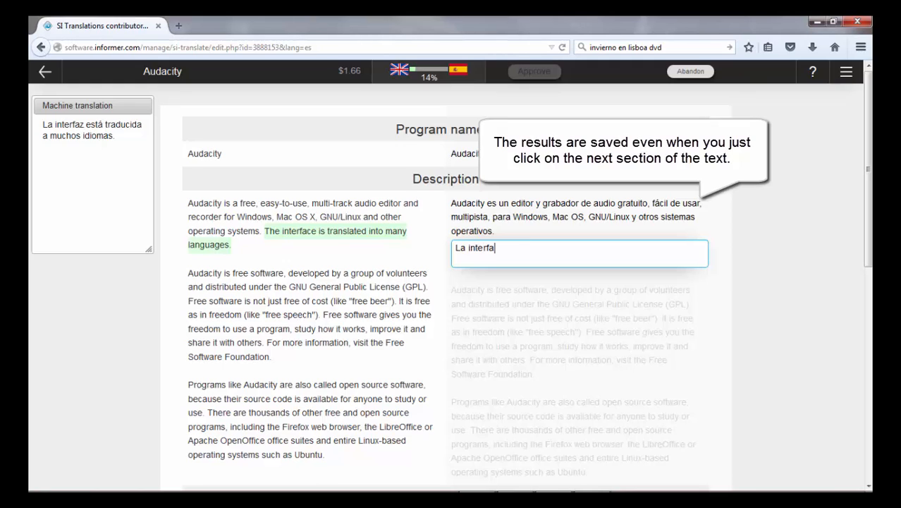
text(z está traducida a )
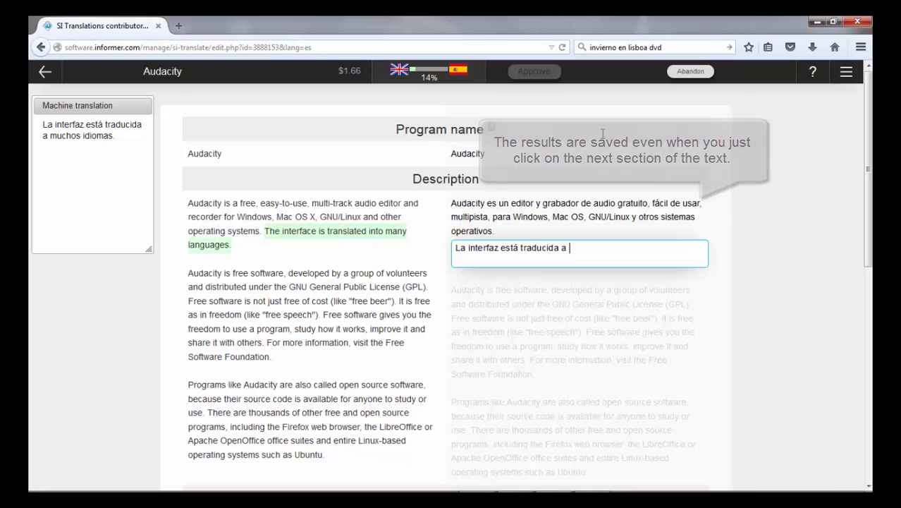
text(múltiples)
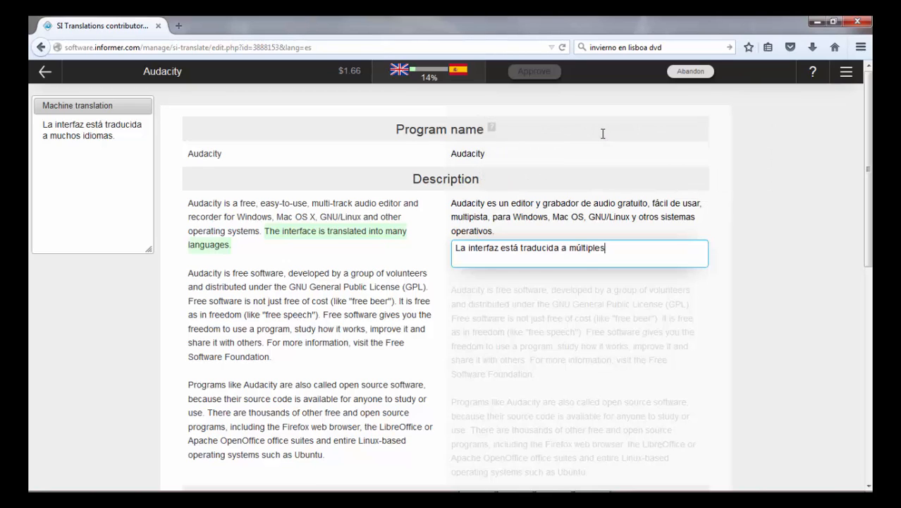
text( idiomas.)
key(Return)
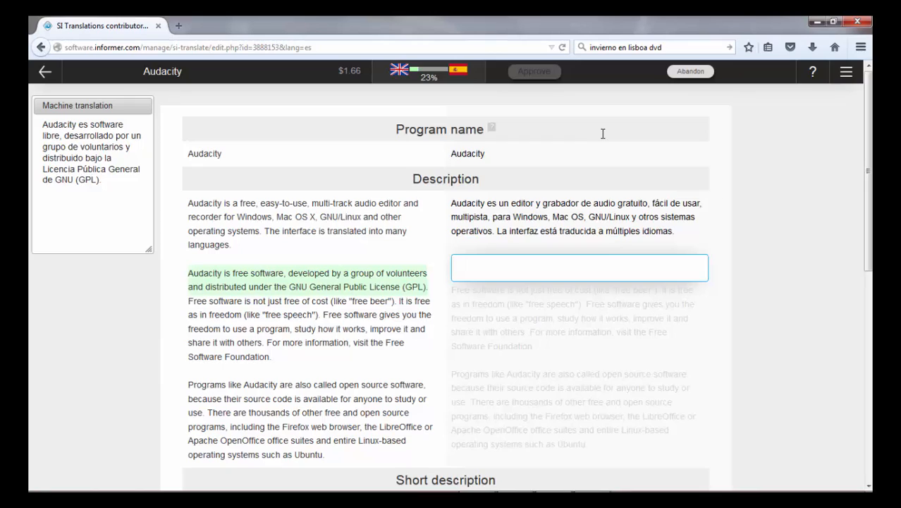
Step: Translate the third Description sentence as "Audacity es "free software", desarrollado por un grupo de voluntarios y distribuido bajo Licencia Pública General de GNU (GPL)." and save it
text(Audacity es "free software")
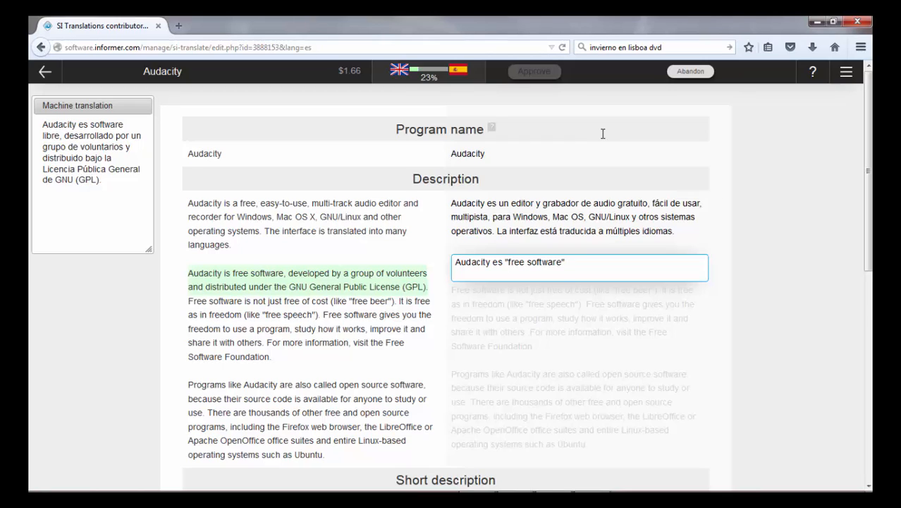
key(BackSpace)
text(, desarrollado por un gr)
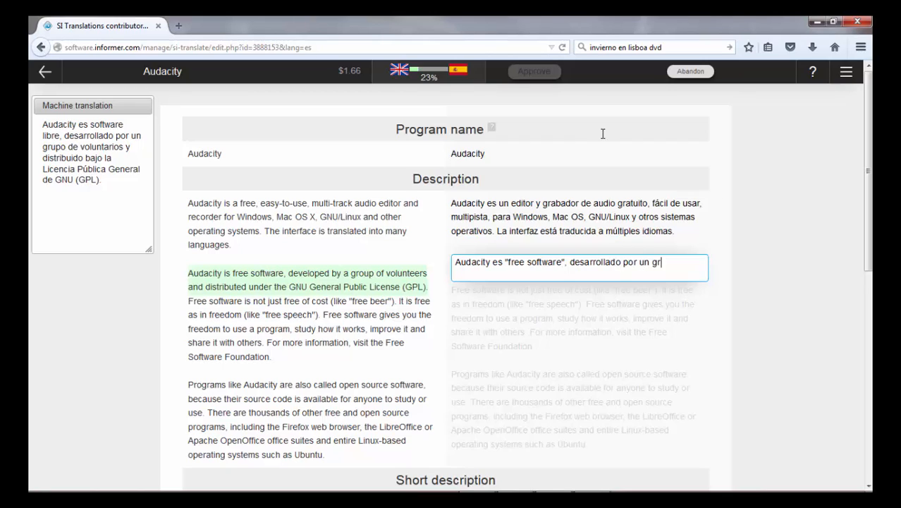
text(upo de voluntarios y dis)
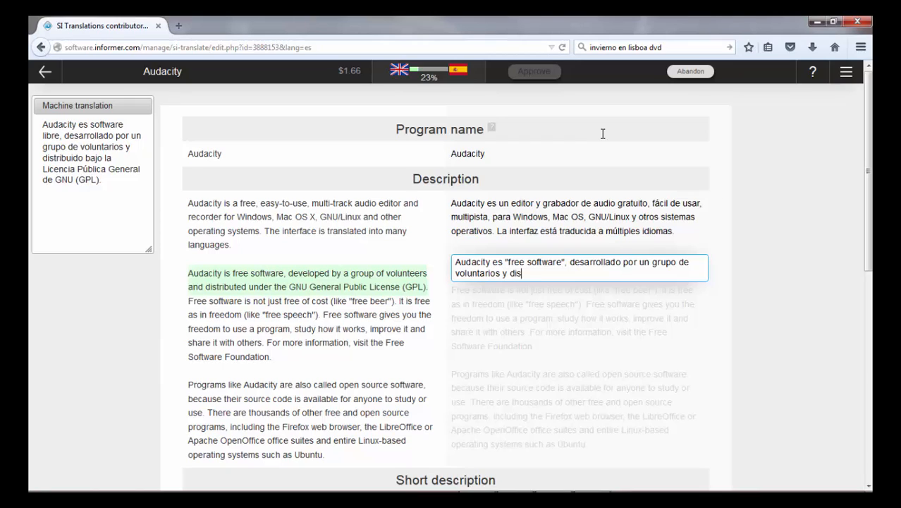
text(tribuido bajo lice)
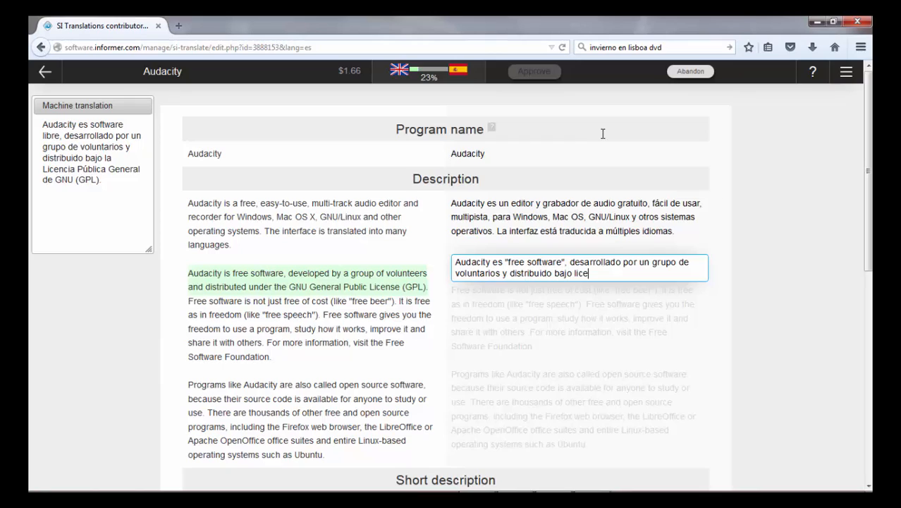
key(BackSpace)
key(BackSpace)
key(BackSpace)
key(BackSpace)
text(Licencia Pública General de )
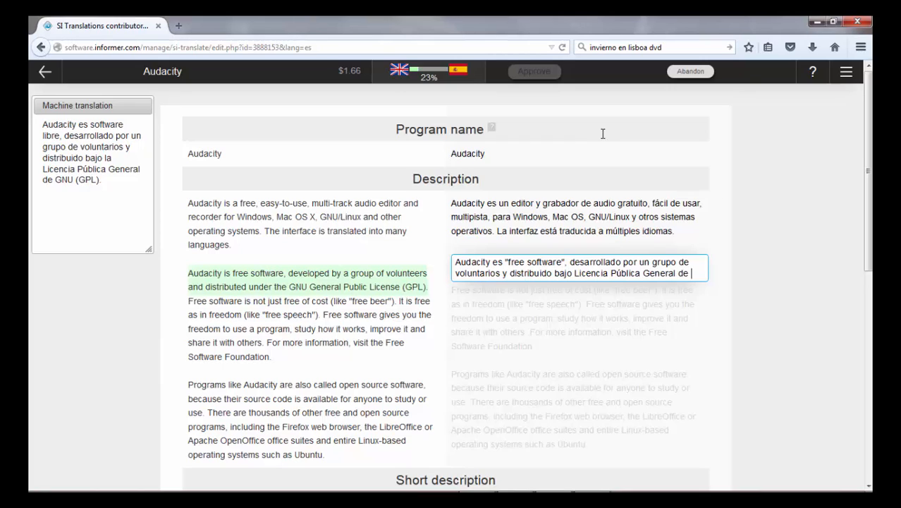
text(GNU ()
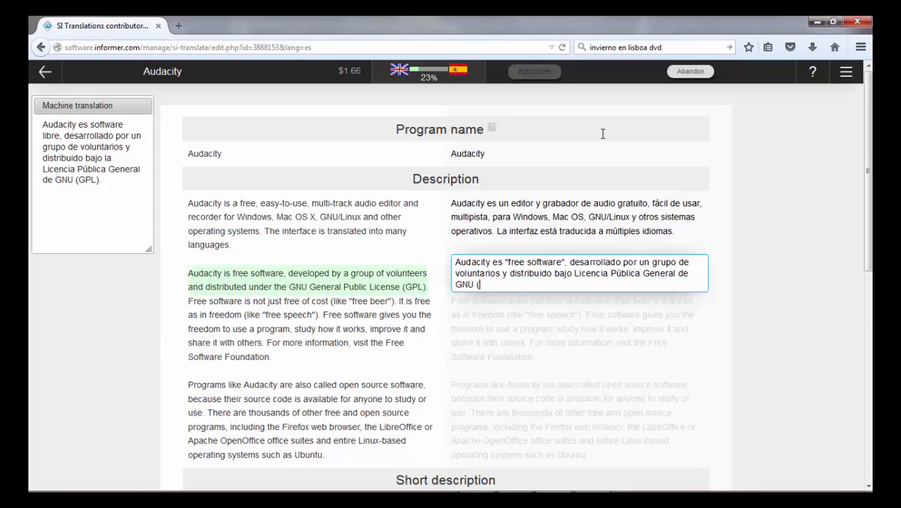
text(GPL).)
key(Tab)
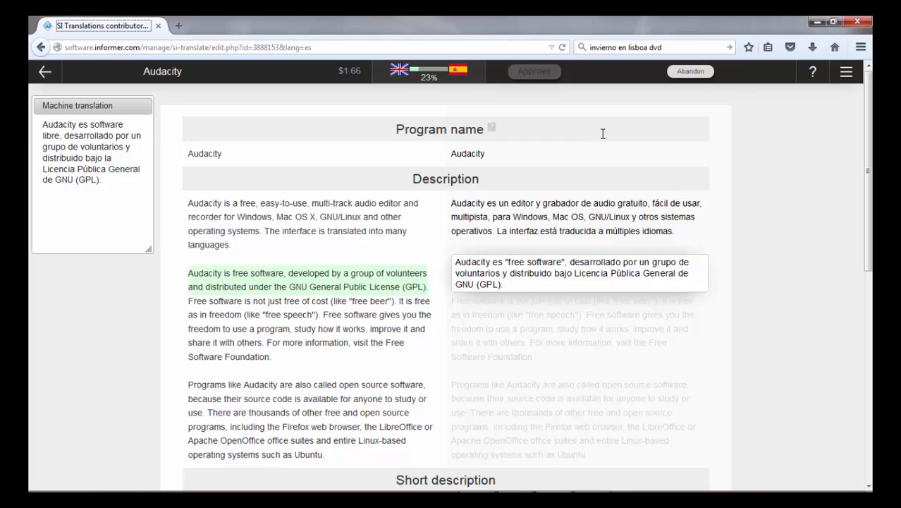
click(553, 288)
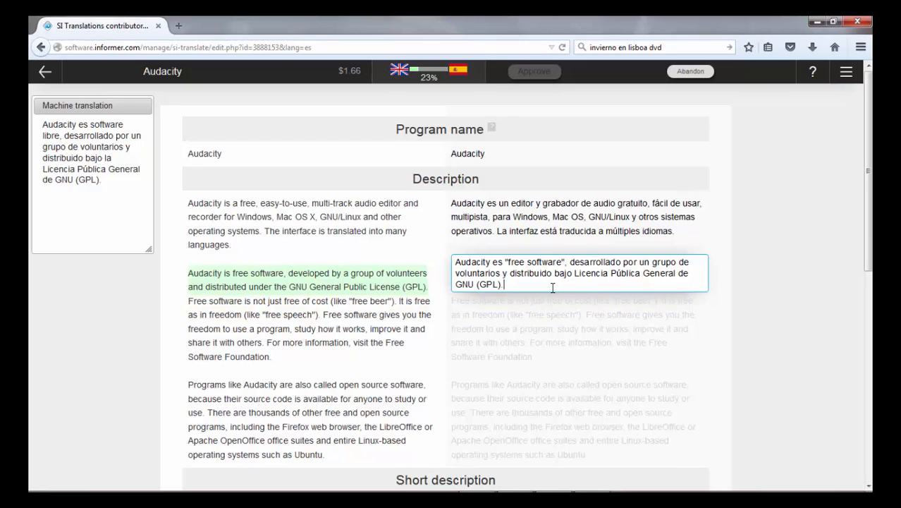
key(Return)
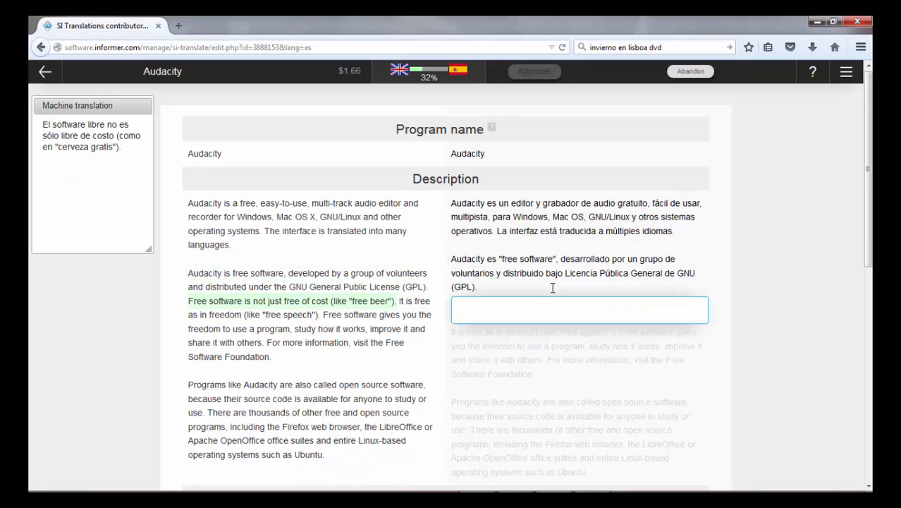
Step: Translate the fourth Description sentence as ""Free software" no hace referencia solo a que es gratis (como en "cerveza gratis")," and save it
text("Free software" no hace referencia)
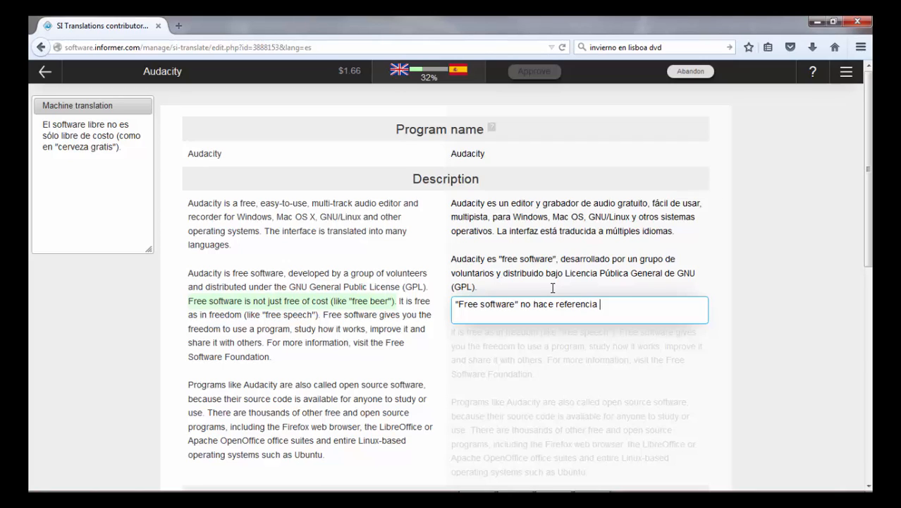
text( solo a que es gratis (como)
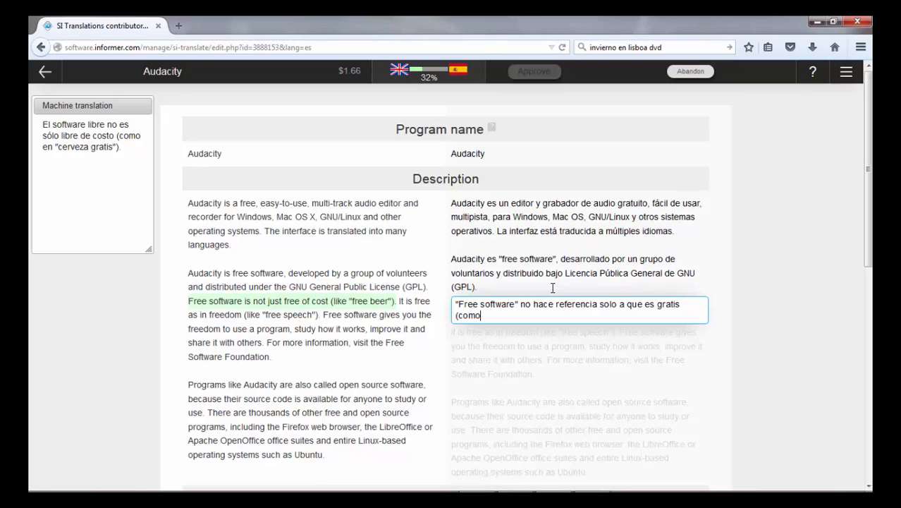
text( en "cerveza a)
text(ratis").)
key(Tab)
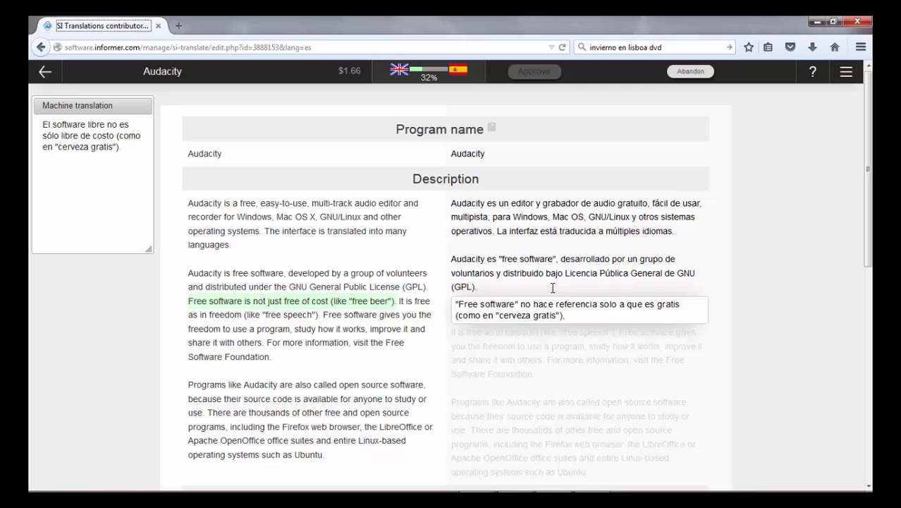
click(597, 320)
key(Return)
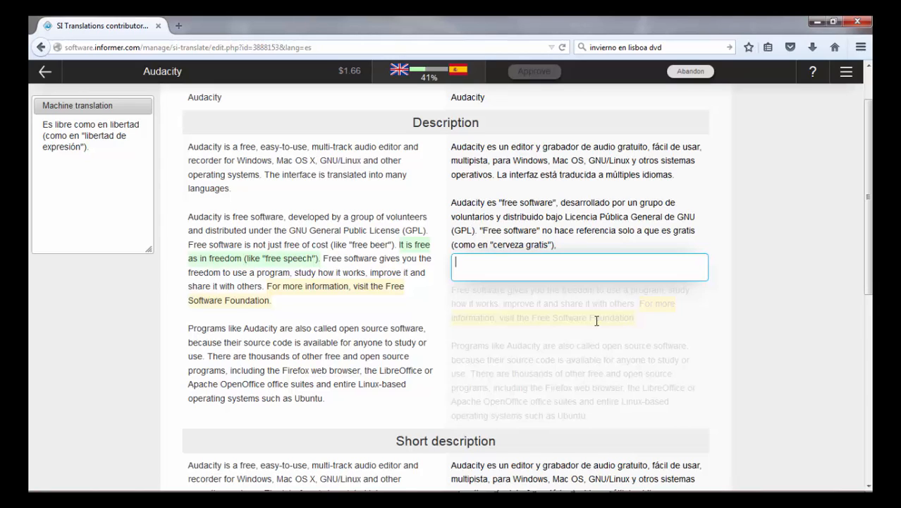
Step: Translate the fifth Description sentence as "sino que es "free" en el sentido de libre (como en "libre expresión")." and save it
text(sino que es "free" en el )
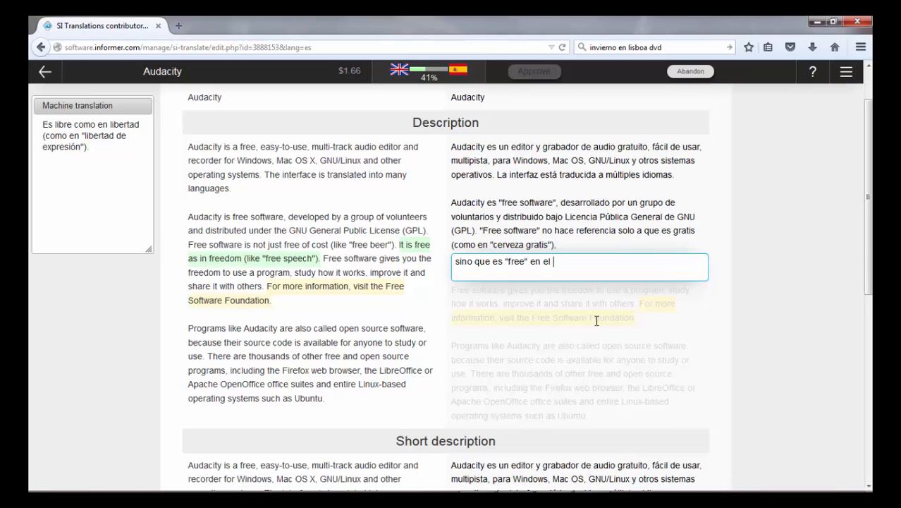
text(sentido de libro)
text( ()
text(como en "libr)
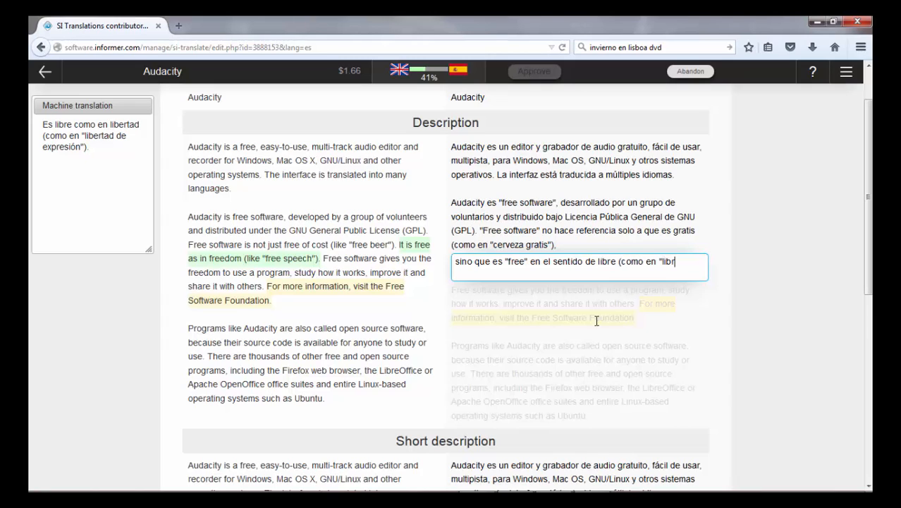
text(e expresión").)
key(Return)
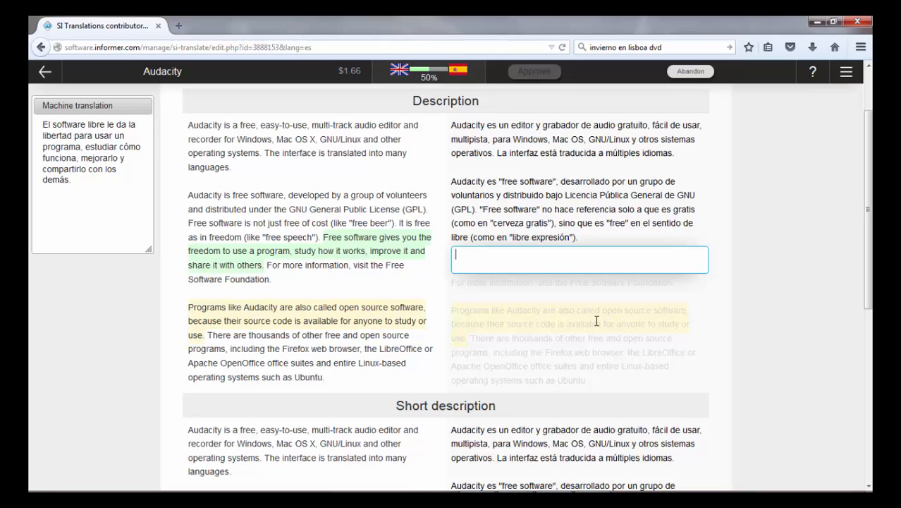
Step: Translate and save sentence six as "El "software" libre le da la libertad de usar un programa, de estudiar cómo funciona, de mejorarlo y de compartirlo con otros."
text(El "software" libre le da la )
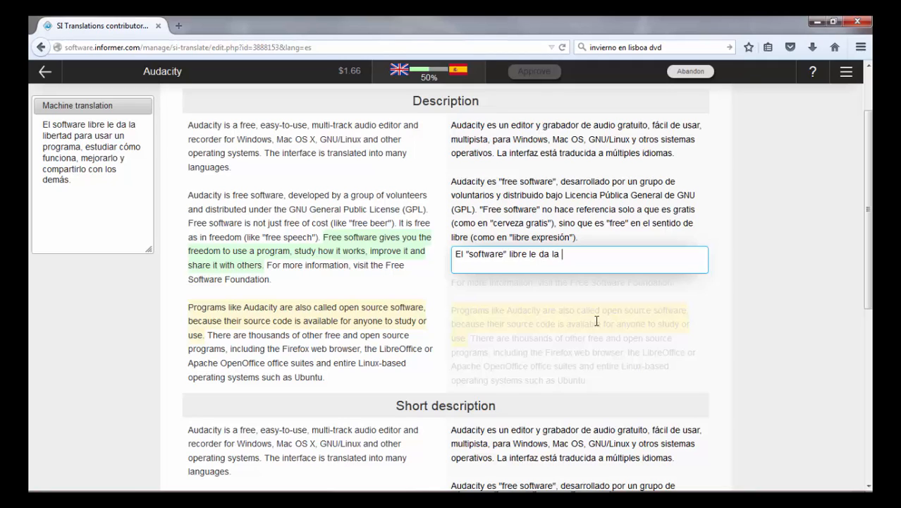
text(libertad)
text(de usar un program)
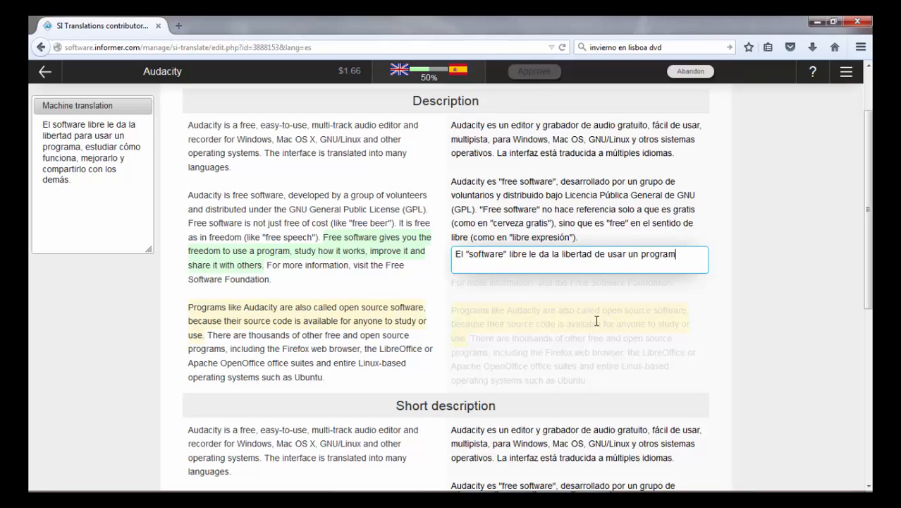
text(a, de estudiar cómo funciona)
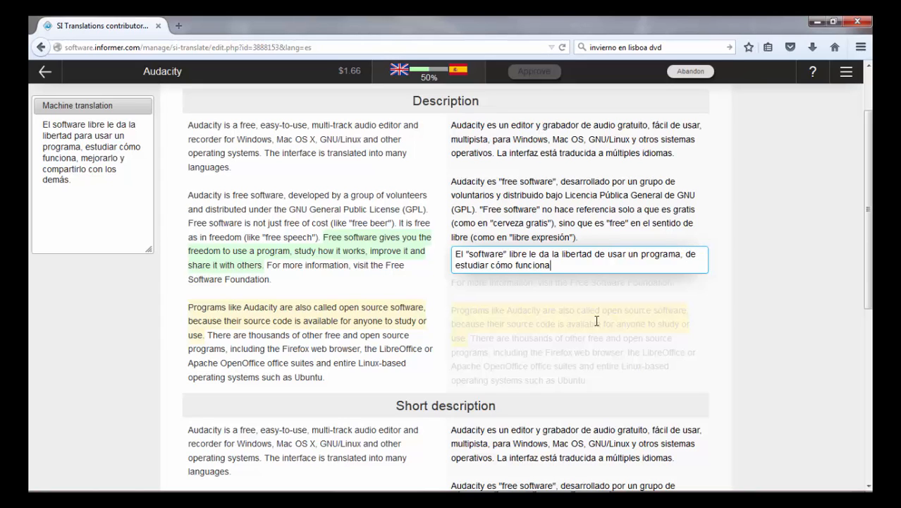
text(, de mejorarlo y de comp)
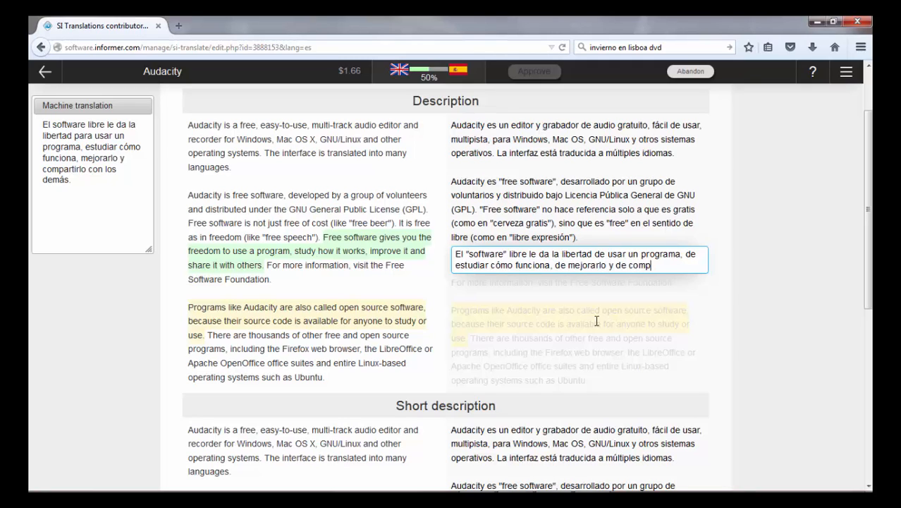
text(artirlo con otros.)
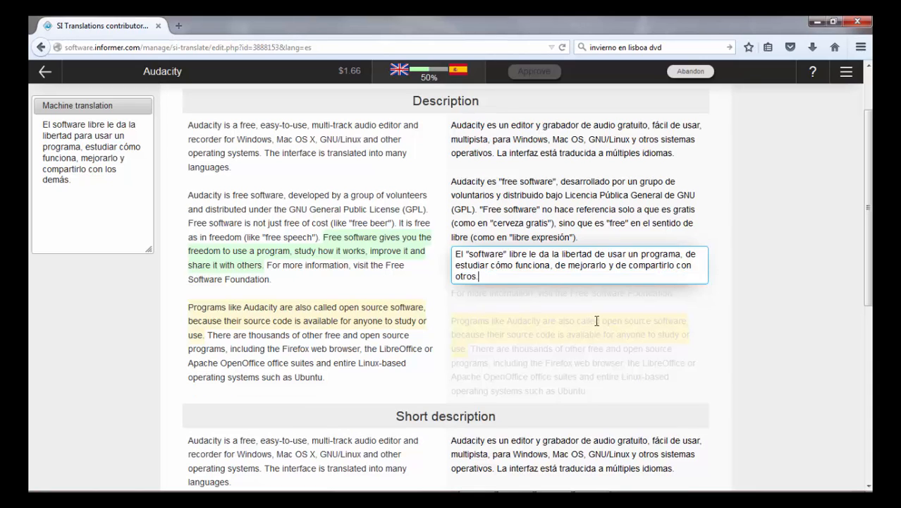
key(Tab)
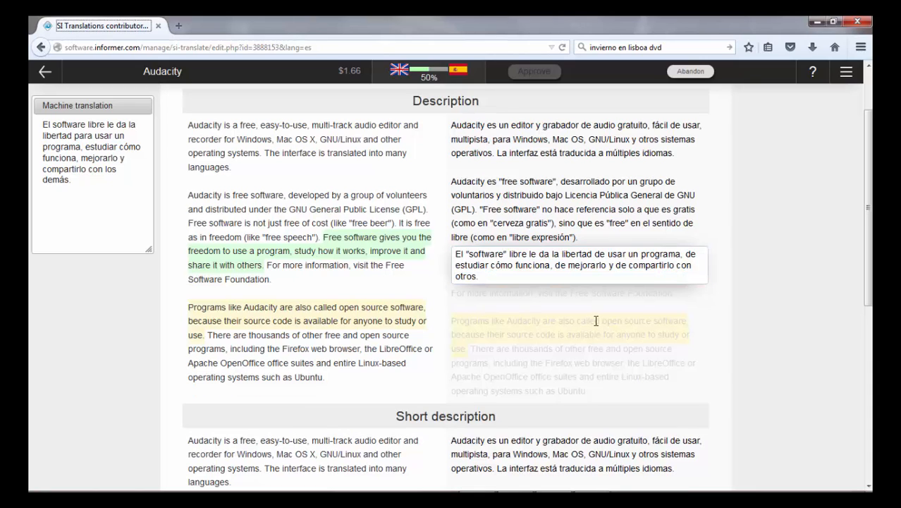
click(584, 275)
key(Return)
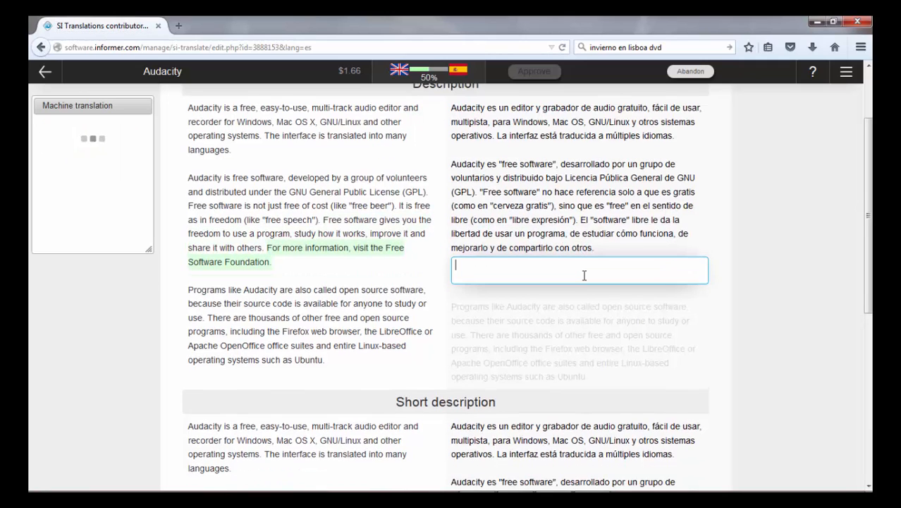
Step: Translate the seventh Description sentence as "Para más información, visite la Free Software Foundation." and save it
text(Para más in)
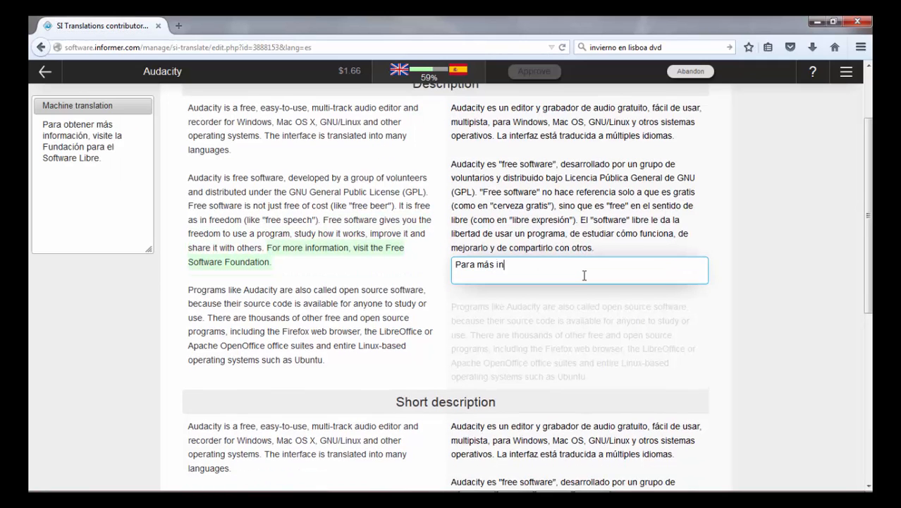
text(formación , visite la Free Soft)
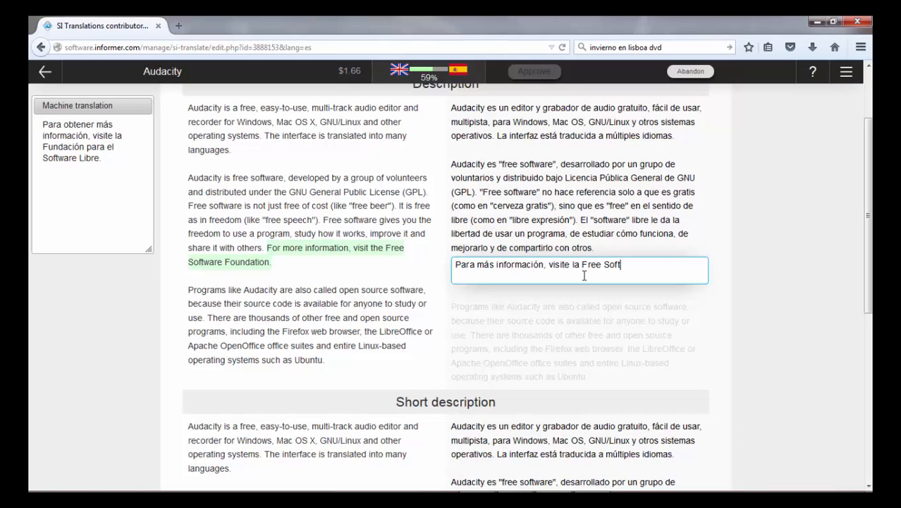
text(ware Fund)
key(BackSpace)
key(BackSpace)
key(BackSpace)
text(oundati)
key(BackSpace)
key(BackSpace)
key(BackSpace)
key(BackSpace)
key(BackSpace)
text(ndation)
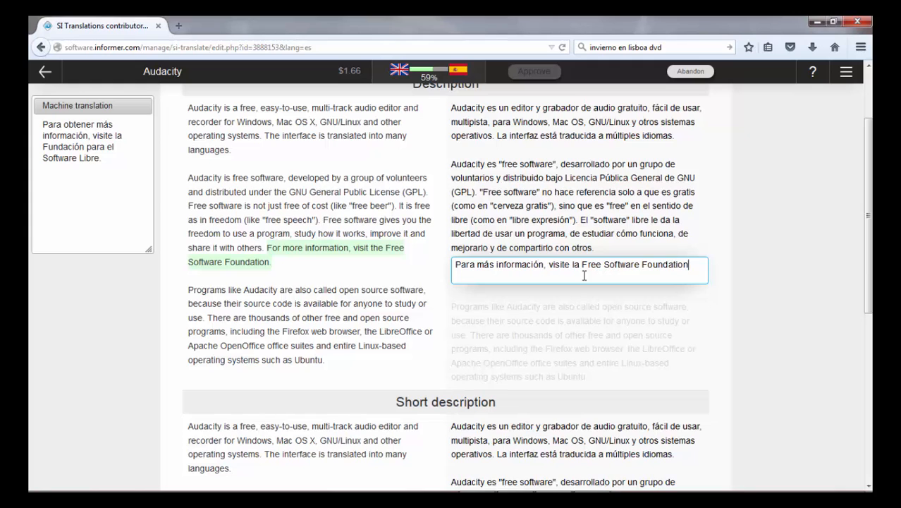
key(Return)
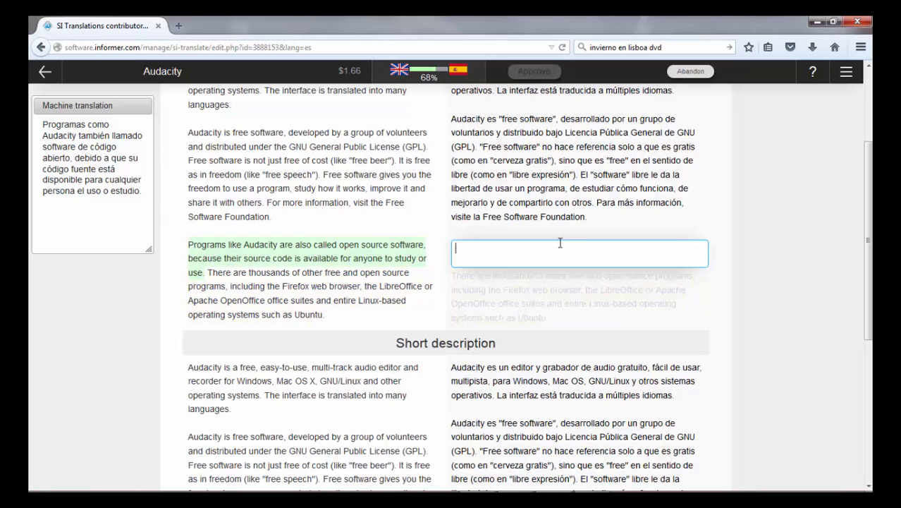
Step: Translate and save the eighth sentence, calling programs like Audacity "programas de código abierto" whose source code is "disponible para que cualquiera lo estudie o lo use."
text(A los programas como )
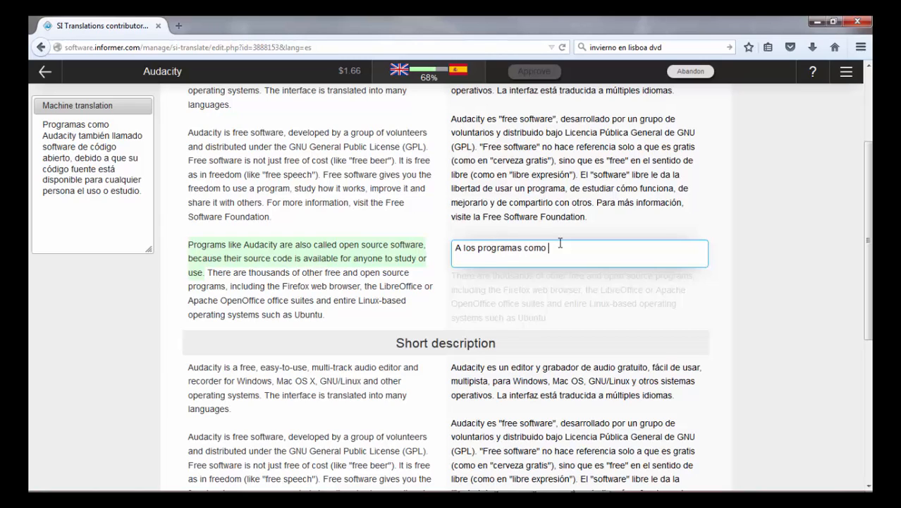
text(Audacity también se les denomi)
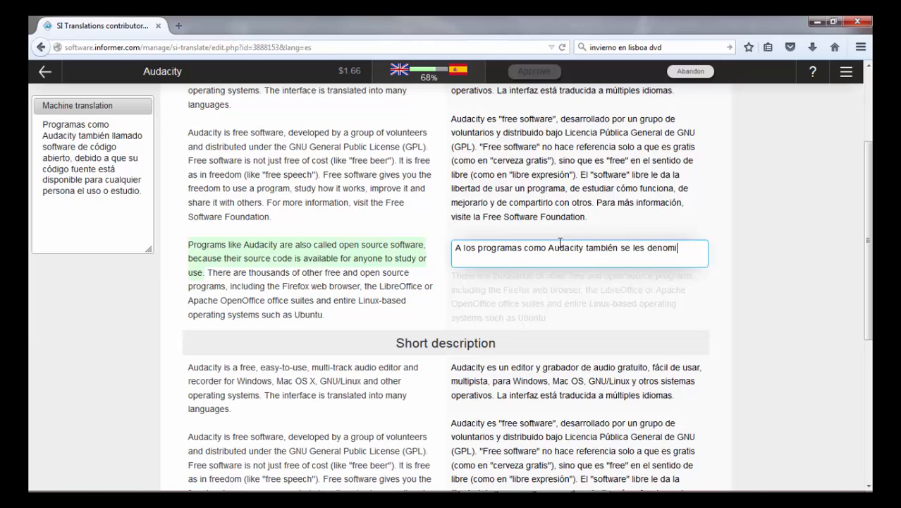
text(na programas de código á)
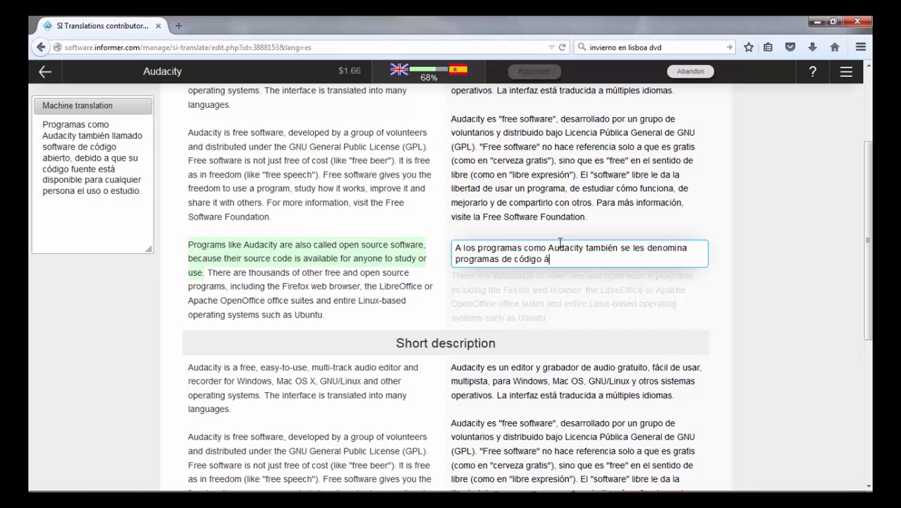
key(BackSpace)
text(abierto, ya que su código fuente está dispo)
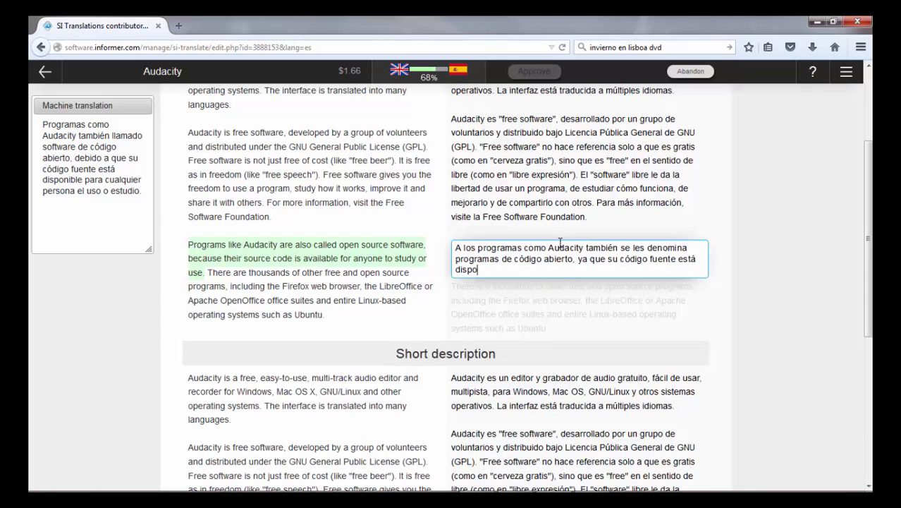
text(nible para que cualquiera lo estude)
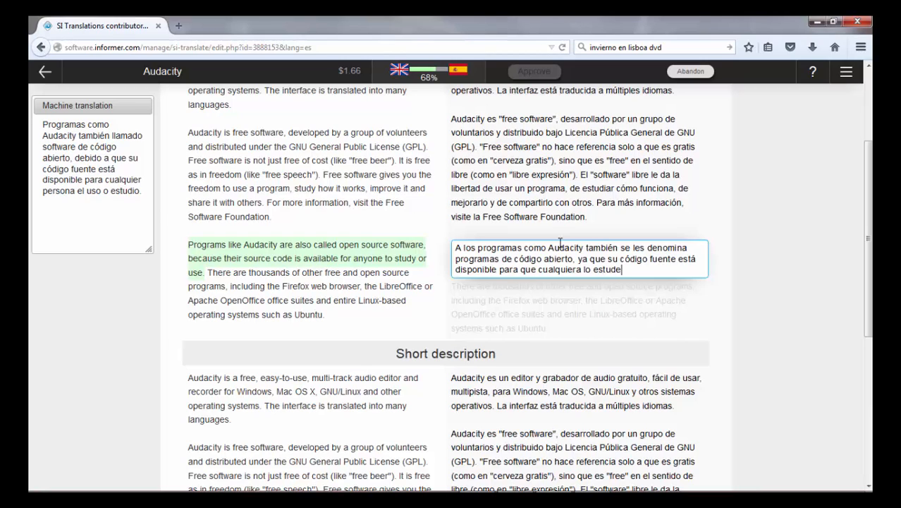
key(BackSpace)
text(ie o lo use.)
key(Return)
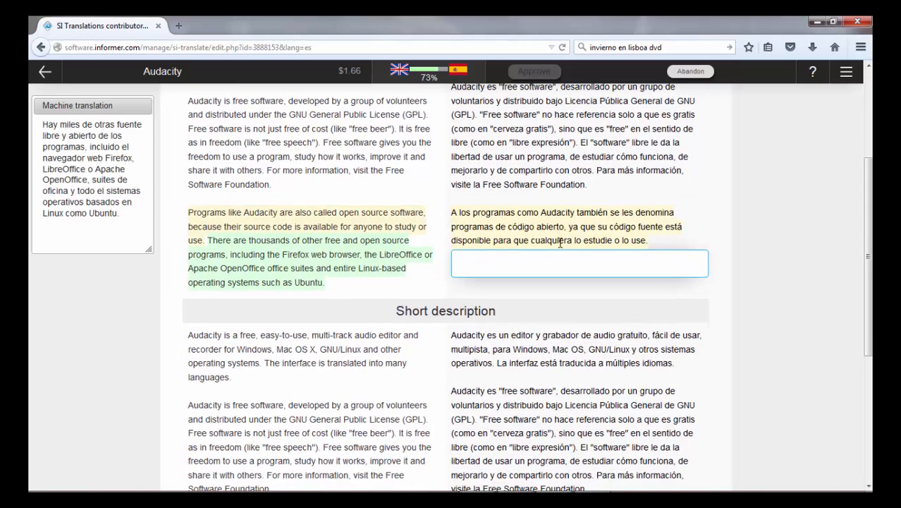
Step: Begin the ninth Description sentence as "Hay miles de programas gratuitos y de código abierto, incluyendo el navegador Firefox,"
text(Hay miles)
text(de programas gr)
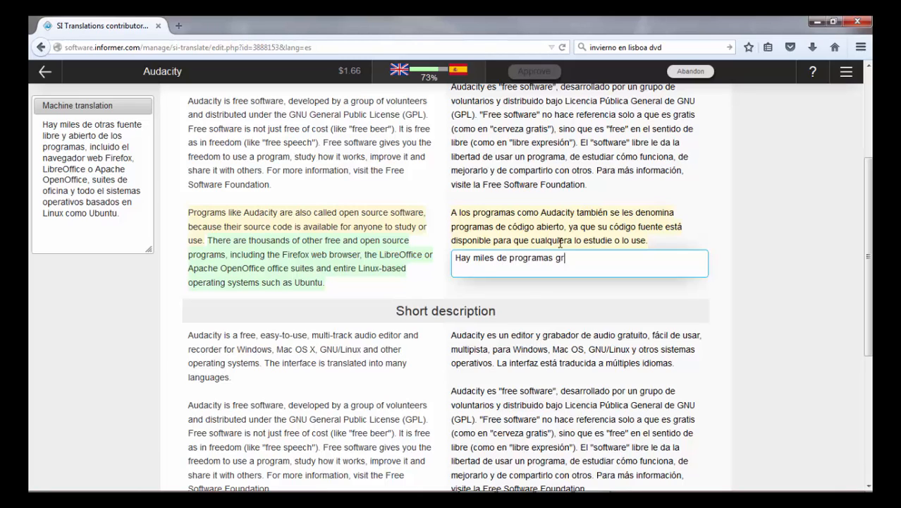
text(atuitos y de código a)
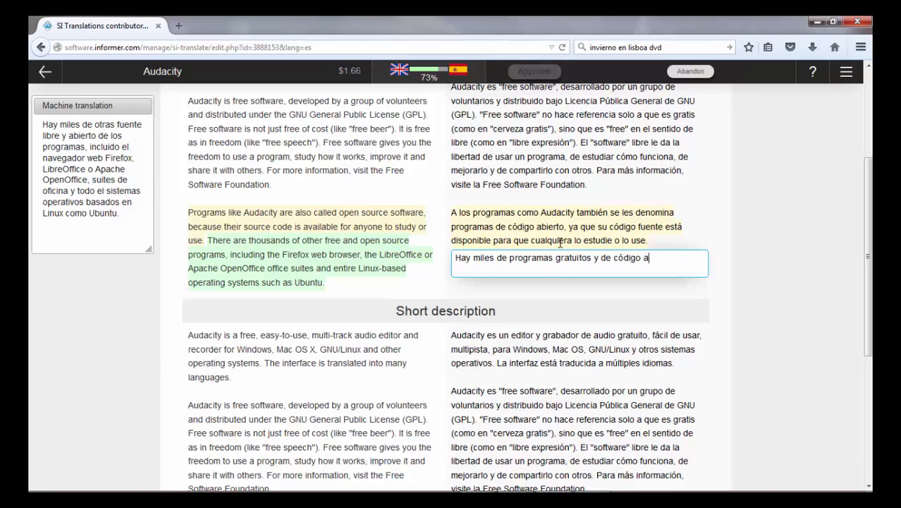
text(bierto, incluyendo el na)
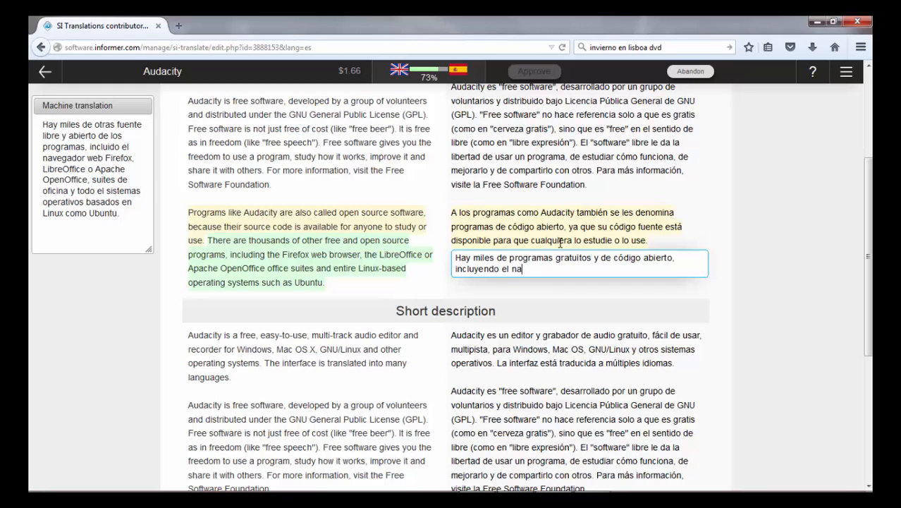
text(vegador Firefox, los paquete)
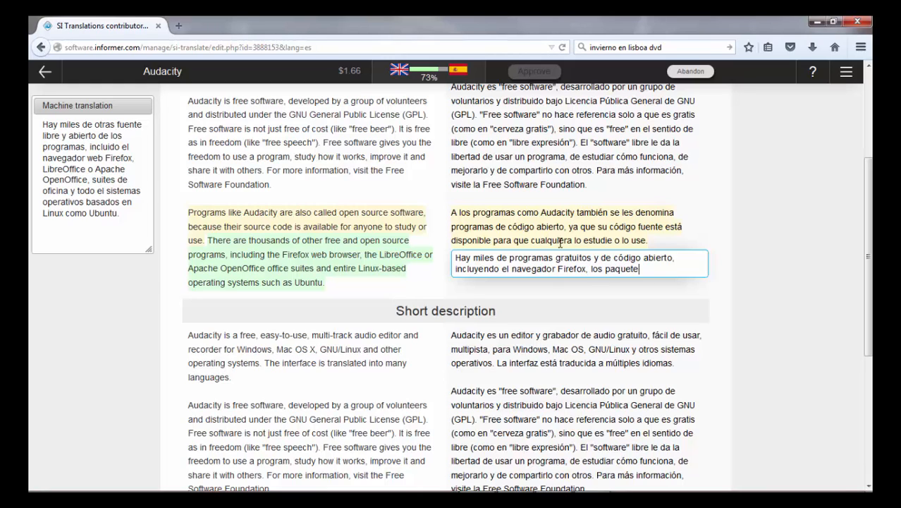
Step: Complete the sentence with "los paquetes de LibreOffice o Apache OpenOffice, y sistemas operativos enteros basados en Linux, como Ubuntu." and save it
text(s de )
text(LibreO)
text(ffice)
text( o )
text(Apa)
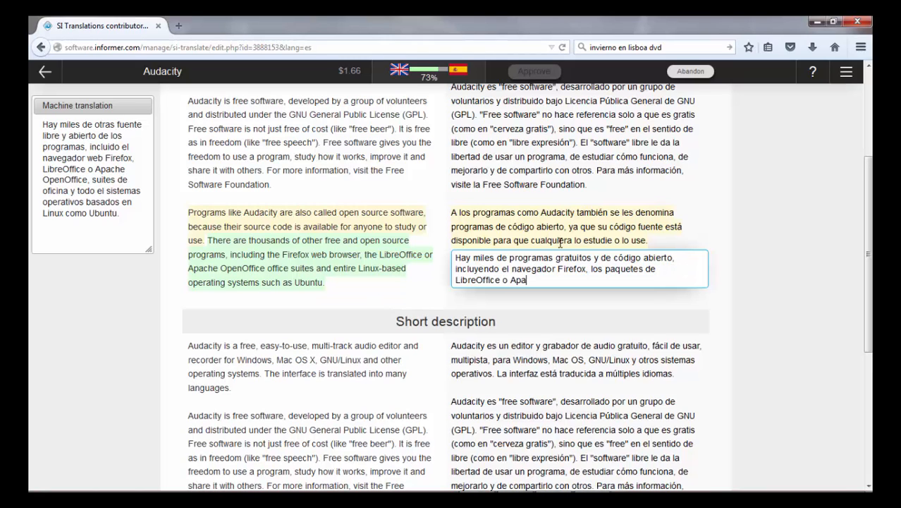
text(che OpenOffice, y sistemas o)
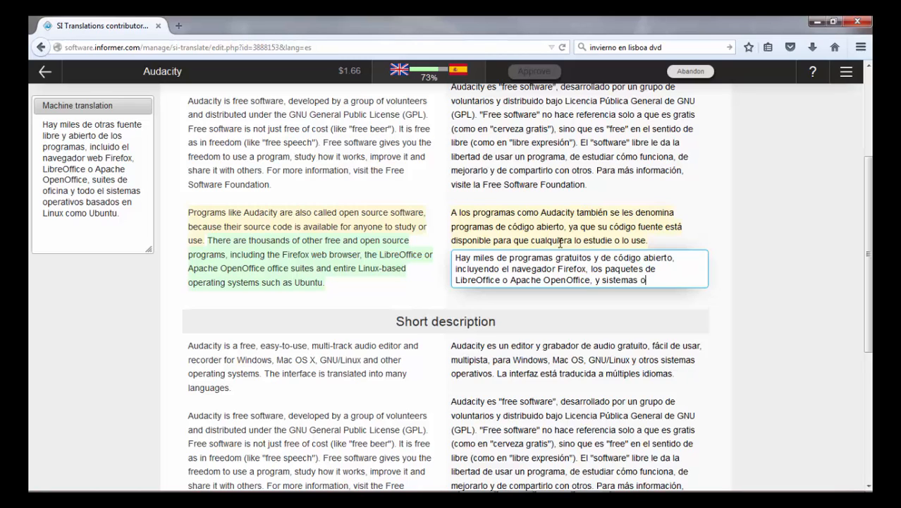
text(perativos )
text(enteros basados)
text( e)
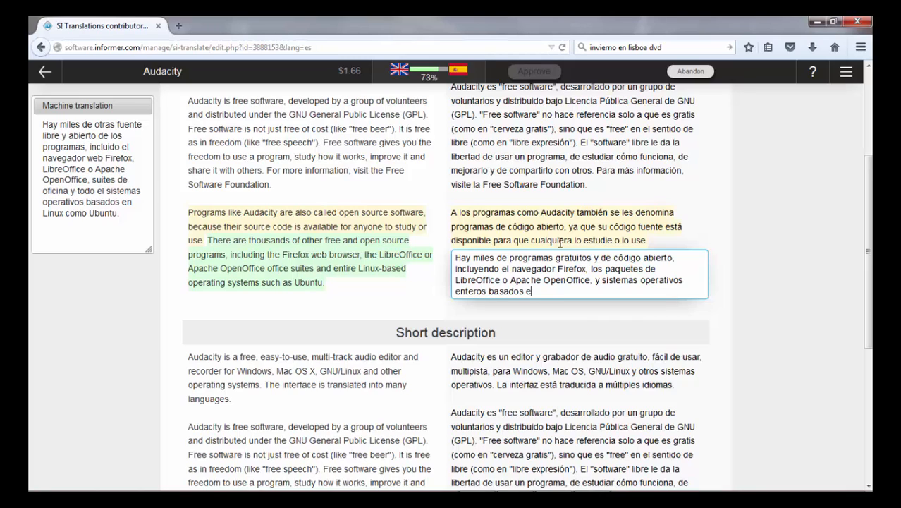
text(n Linux, como Ubuntu.)
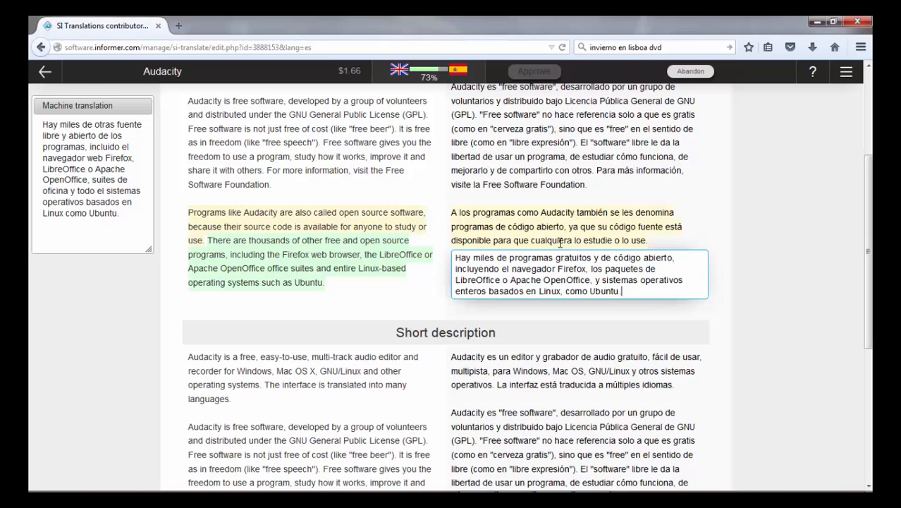
key(Return)
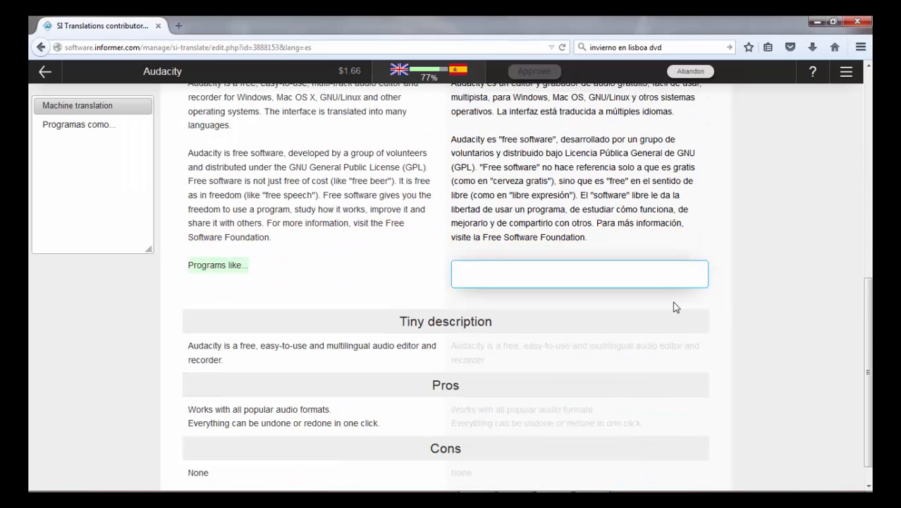
Step: Enter "A los programas como..." to finish Short description and "Audacity es un editor y grabador de audio gratuito, fácil de usar y multilingüe." as Tiny description
text(A los programas como...)
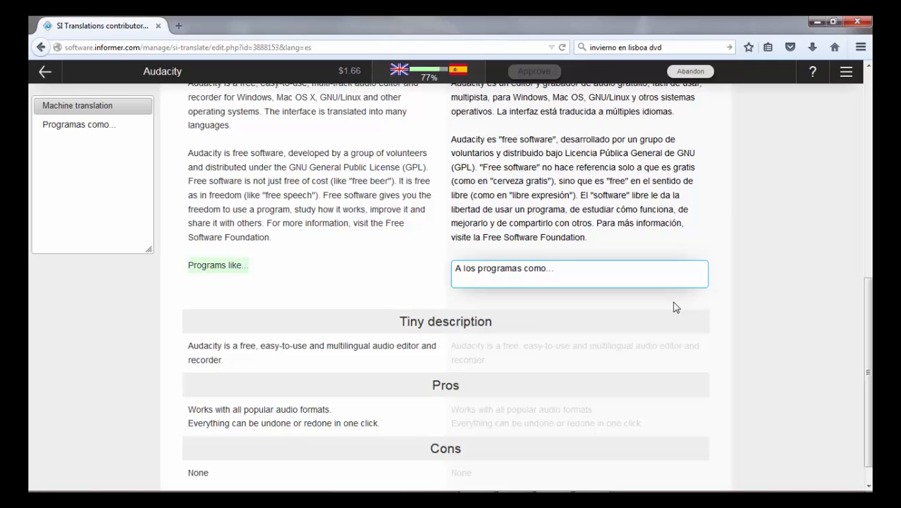
key(Return)
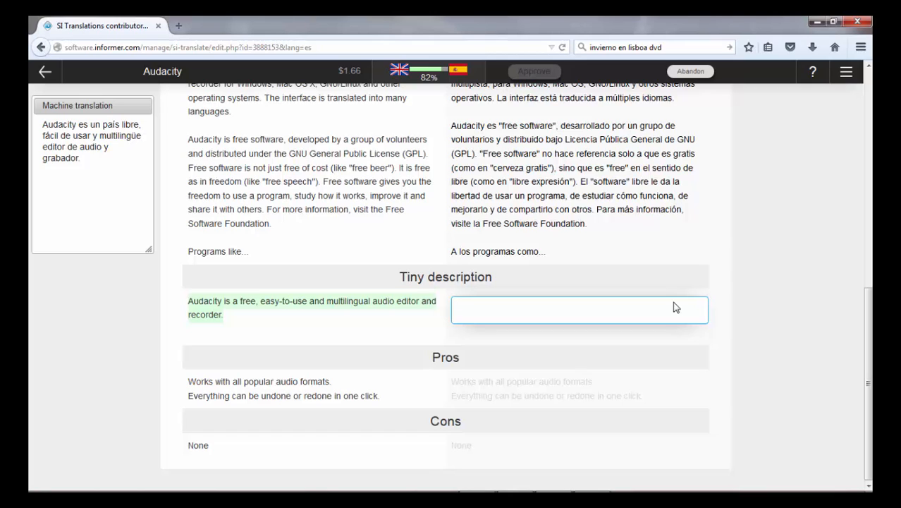
text(Audacity es un editor y )
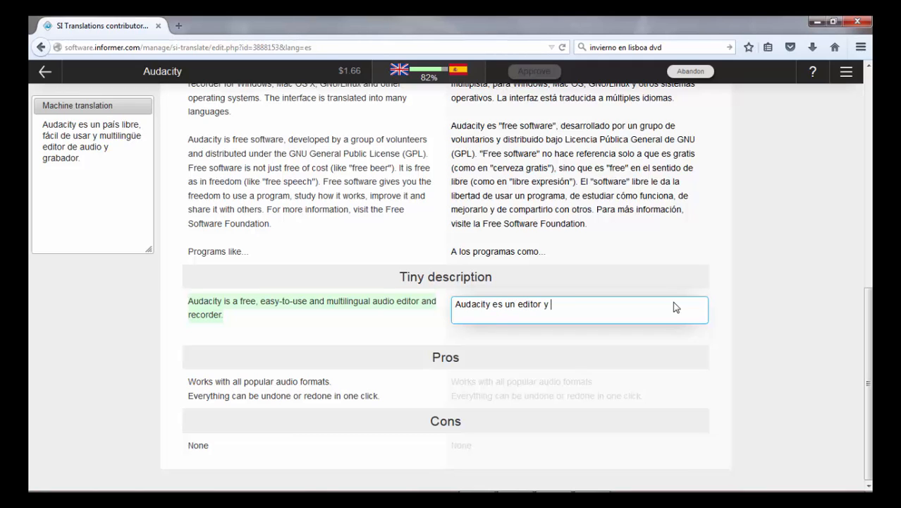
text(grabador de audio gratuit)
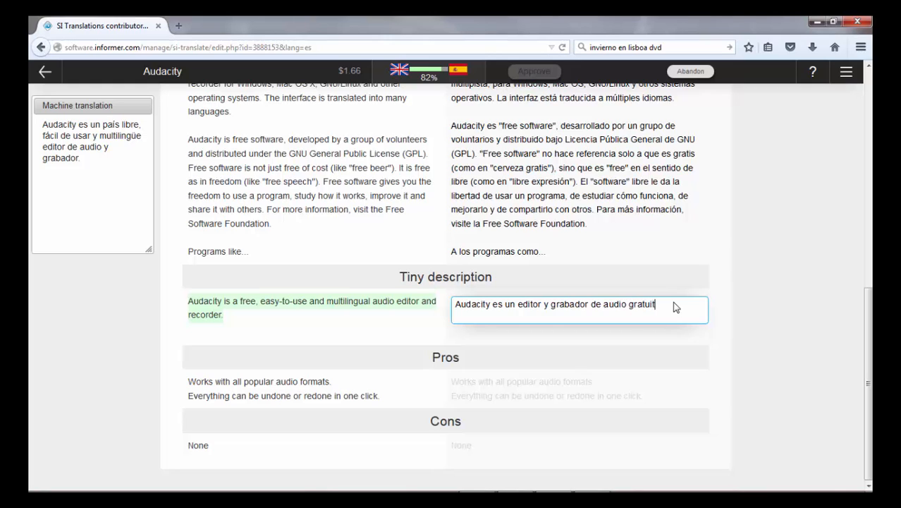
text(o, fácil de usar y multilingüe.)
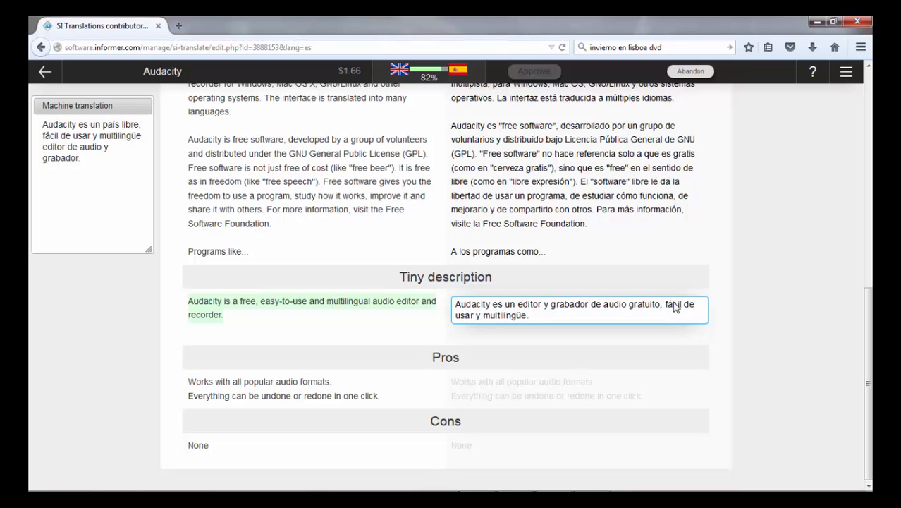
key(Tab)
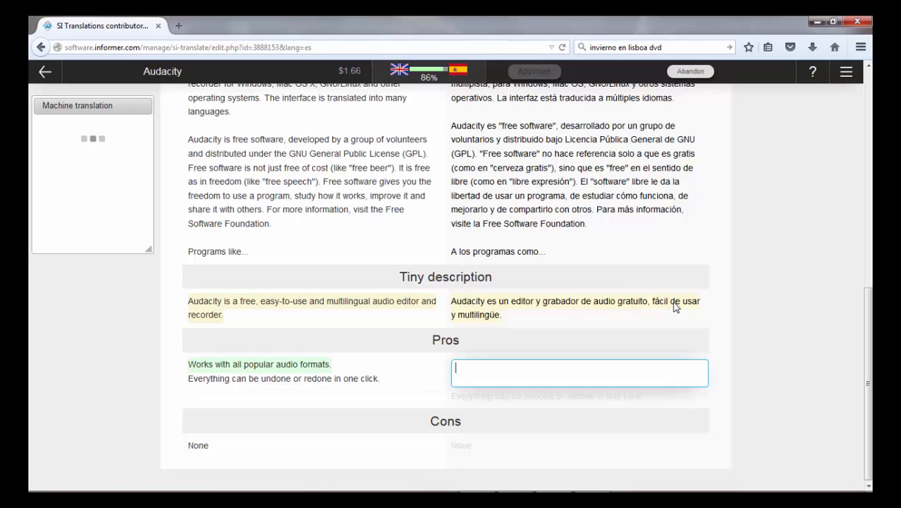
Step: Translate the first Pros entry as "Funciona con todos los formatos de audio más conocidos." and save it
text(Works)
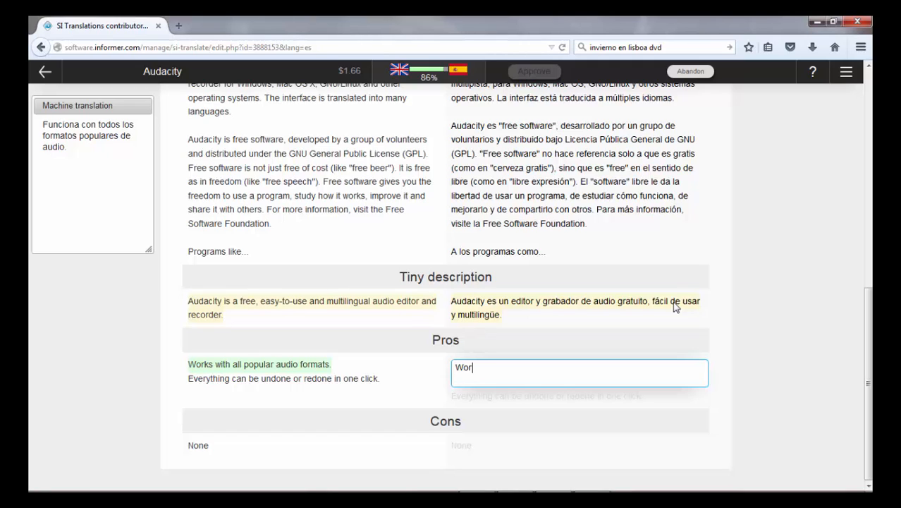
key(BackSpace)
key(BackSpace)
key(BackSpace)
key(BackSpace)
key(BackSpace)
text(Funciona)
text(a)
key(BackSpace)
key(BackSpace)
text(con todos los forma)
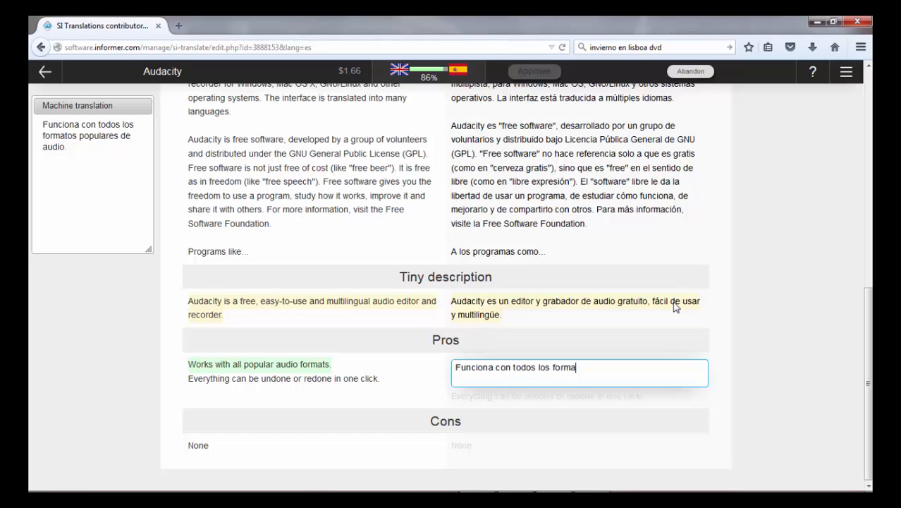
text(tos de audio más )
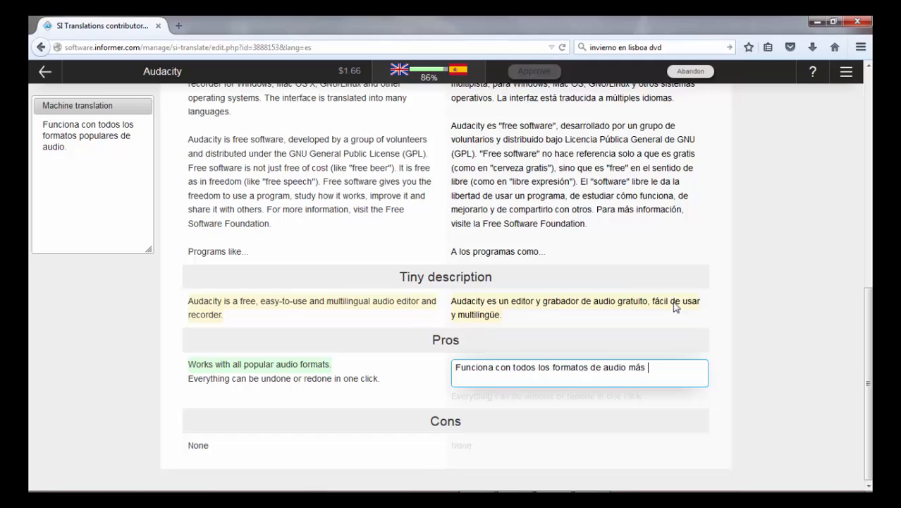
text(conocidos.)
key(Return)
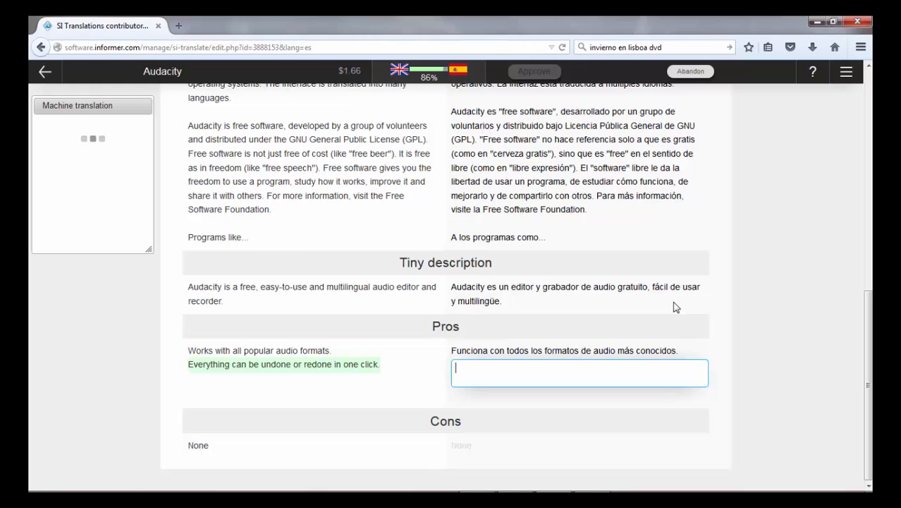
Step: Translate the second Pros entry as "Cualquier acción puede deshacerse y rehacerse con un solo clic." and the Cons entry as "Ninguno."
text(Cualquier acción pued)
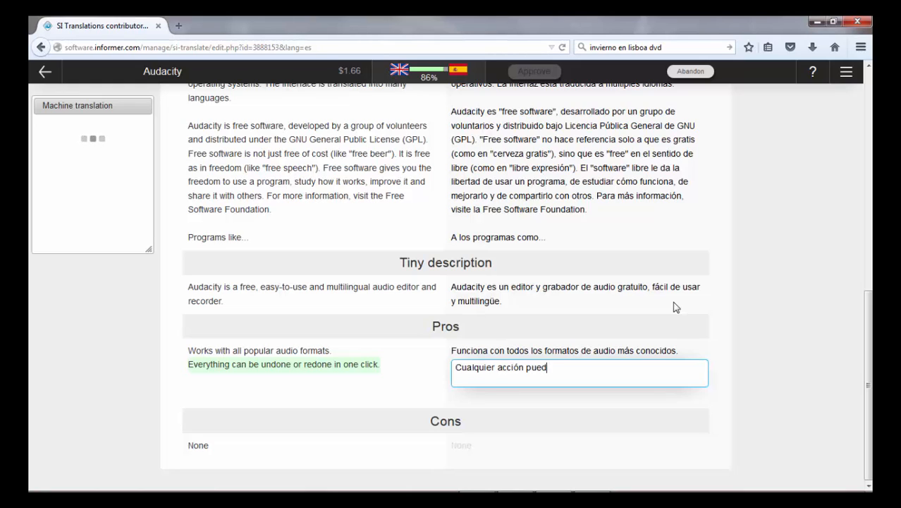
text(e deshacerse y rehacerse )
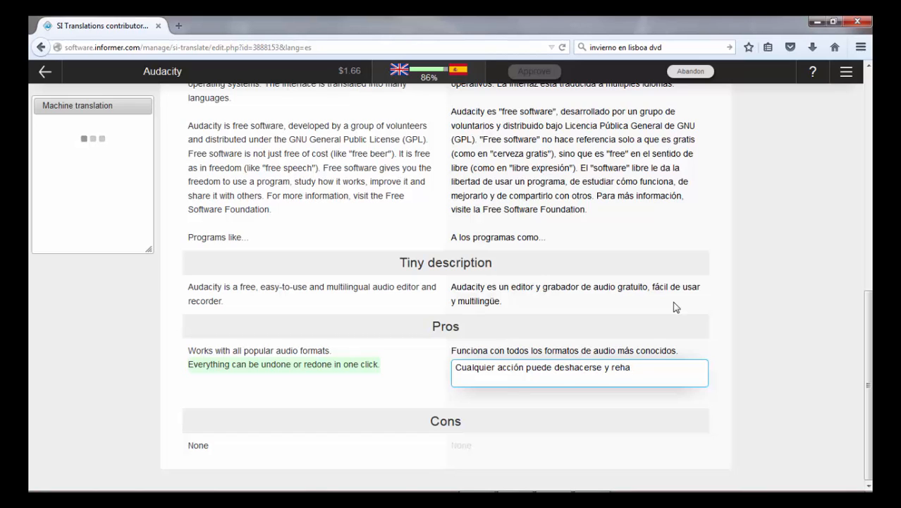
text(con un solo clic.)
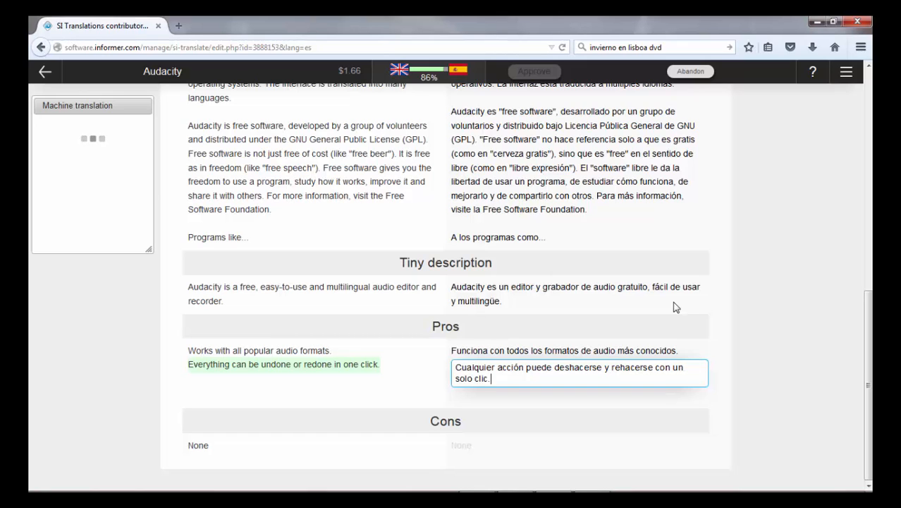
key(Tab)
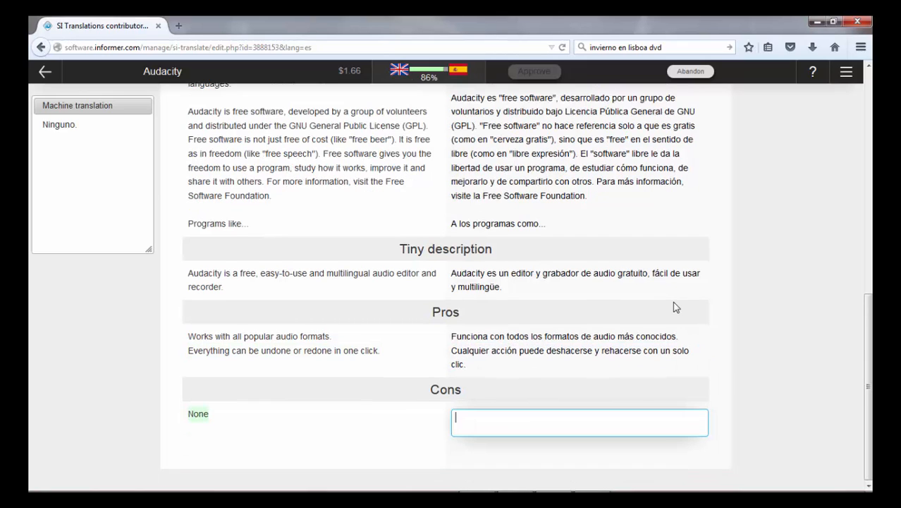
text(Ninguno.)
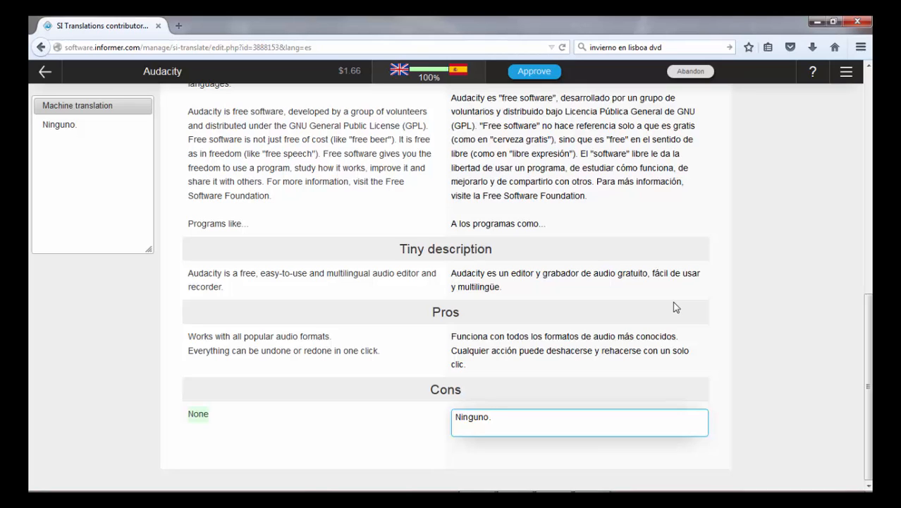
drag(674, 308, 436, 79)
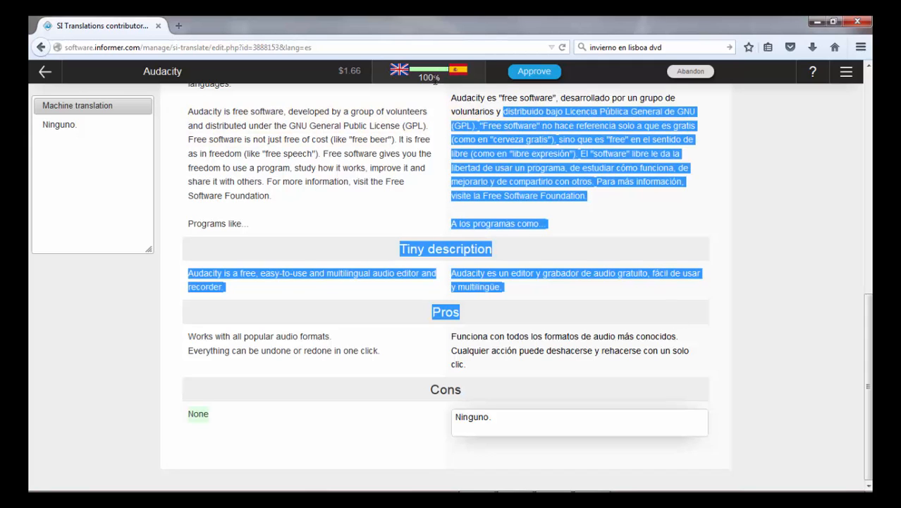
click(443, 103)
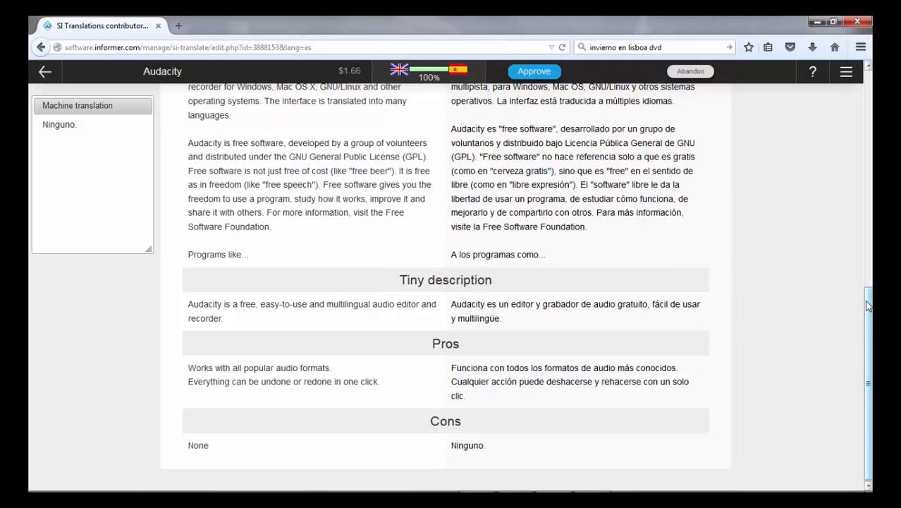
Step: Send the completed Audacity translation for approval and open the list of translations waiting for approval
drag(867, 304, 844, 90)
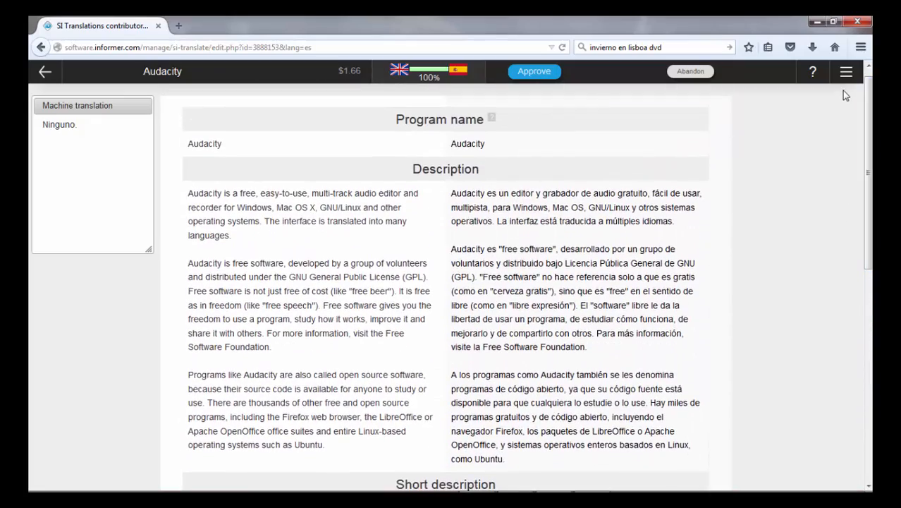
click(534, 72)
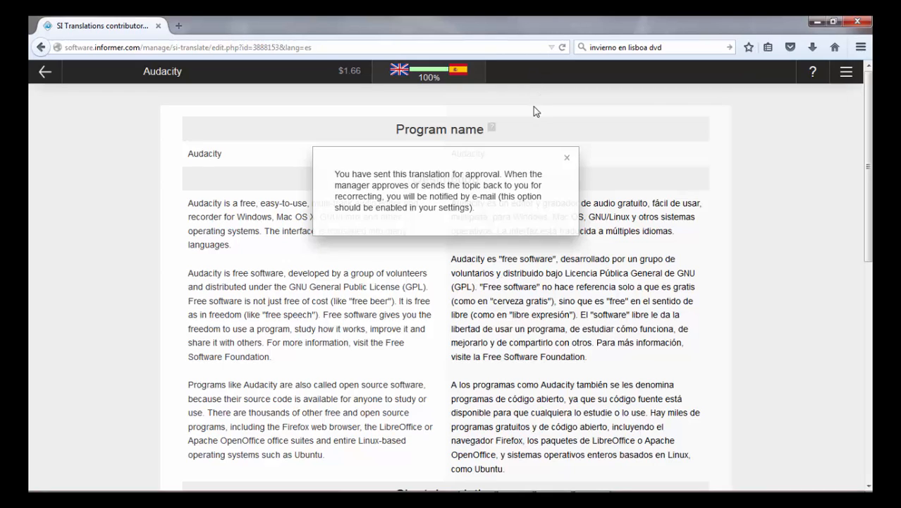
click(44, 74)
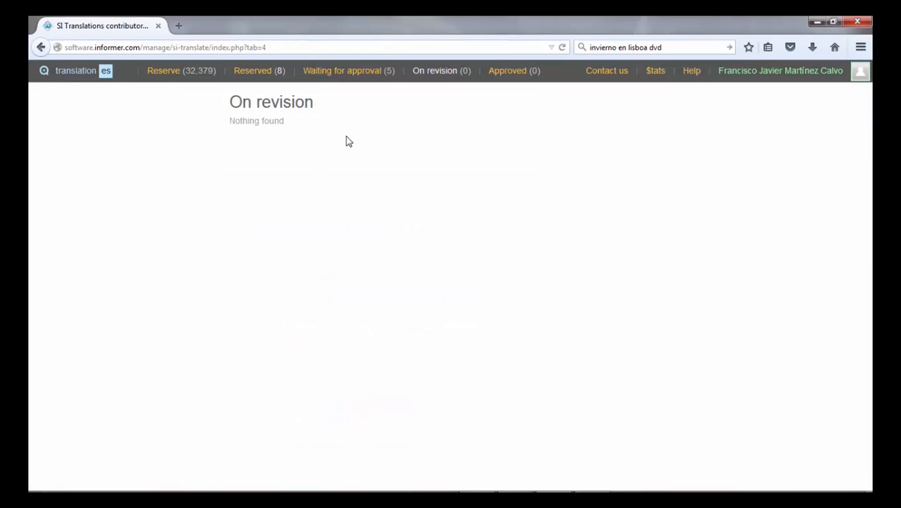
click(361, 76)
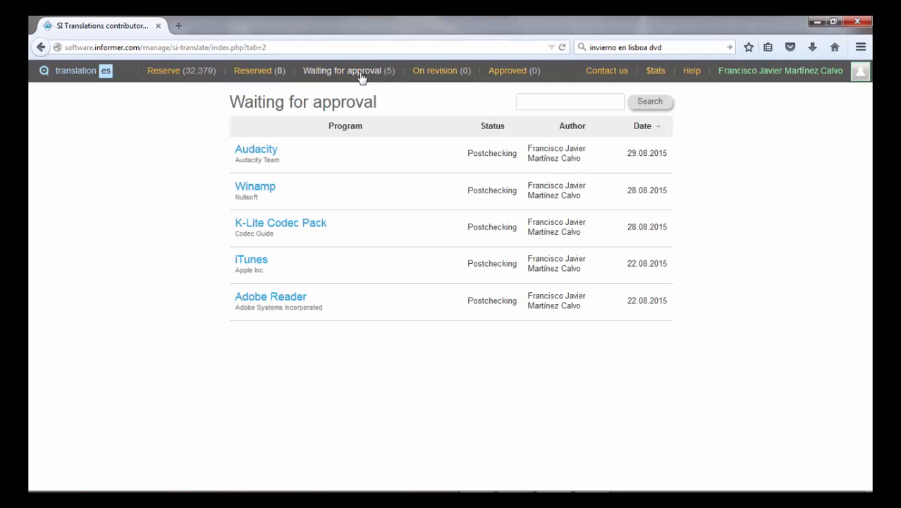